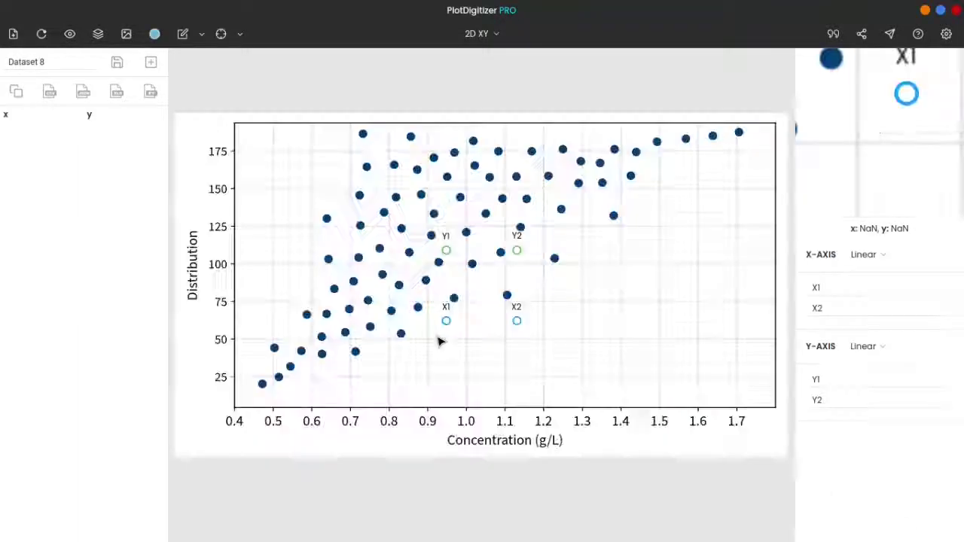
- Calibrate the x-axis by placing X1 at 0.4 and X2 at 1.7
{"action": "mouse_move", "coordinate": [446, 321]}
{"action": "left_mouse_down"}
{"action": "mouse_move", "coordinate": [232, 399]}
{"action": "mouse_move", "coordinate": [235, 407]}
{"action": "left_mouse_up"}
{"action": "mouse_move", "coordinate": [517, 321]}
{"action": "left_mouse_down"}
{"action": "mouse_move", "coordinate": [740, 399]}
{"action": "mouse_move", "coordinate": [737, 408]}
{"action": "left_mouse_up"}
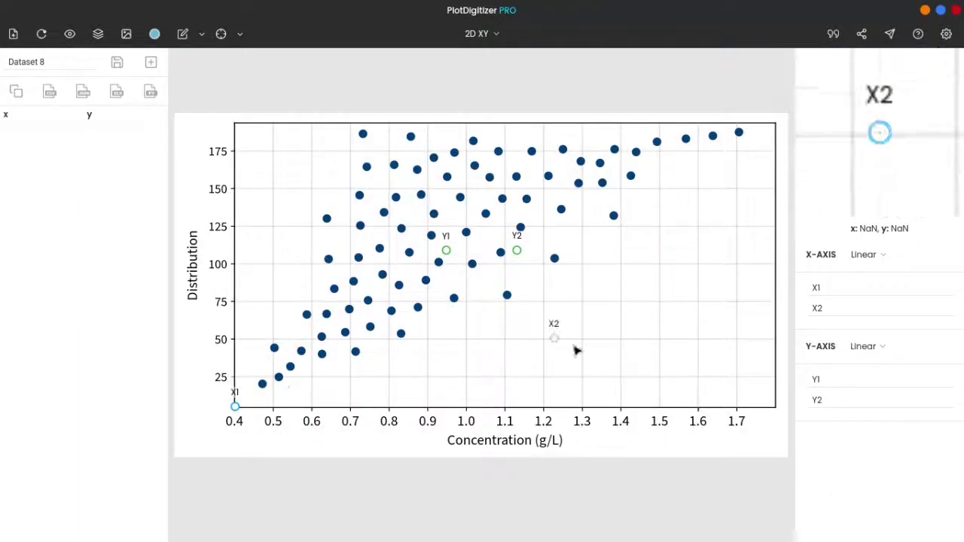
{"action": "left_click", "coordinate": [853, 287]}
{"action": "type", "text": "0.4"}
{"action": "left_click", "coordinate": [852, 308]}
{"action": "type", "text": "1.7"}
{"action": "key", "text": "Tab"}
- Calibrate the y-axis by placing Y1 at 25 and Y2 at 175
{"action": "left_click", "coordinate": [261, 357]}
{"action": "left_click_drag", "start_coordinate": [261, 356], "coordinate": [235, 377]}
{"action": "left_click_drag", "start_coordinate": [527, 249], "coordinate": [235, 152]}
{"action": "left_click", "coordinate": [863, 381]}
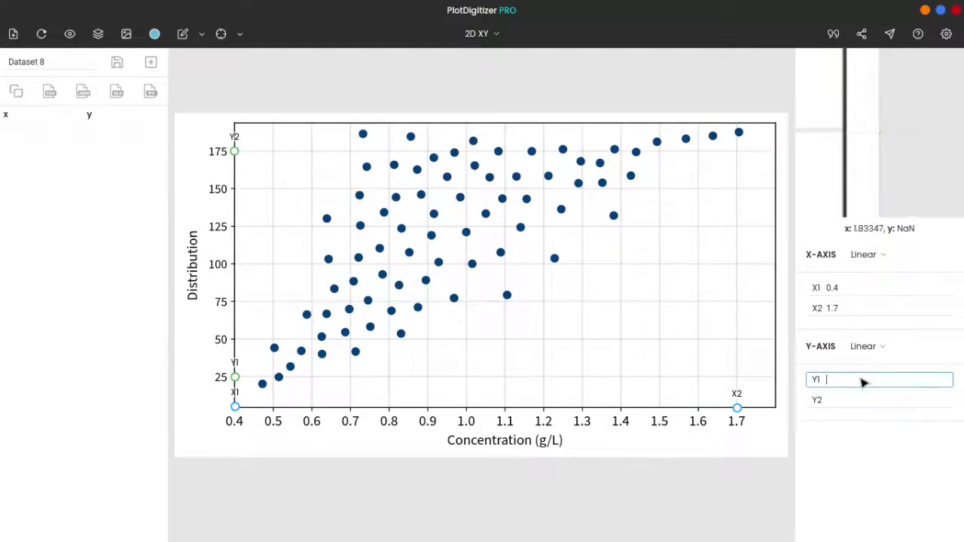
{"action": "type", "text": "25"}
{"action": "left_click", "coordinate": [857, 400]}
{"action": "type", "text": "175"}
{"action": "key", "text": "Return"}
{"action": "left_click", "coordinate": [854, 378]}
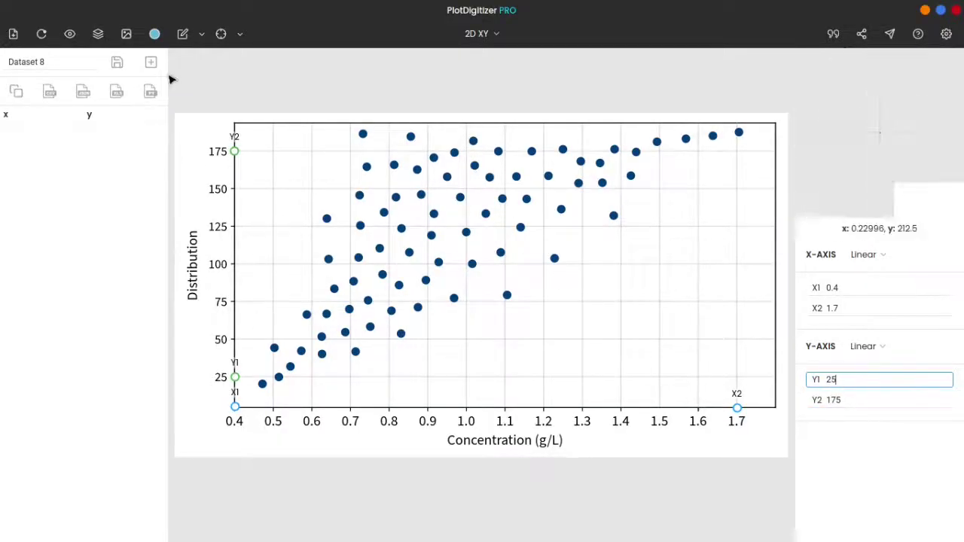
- Auto-detect the scatter points by drawing a rectangle over the whole plot
{"action": "left_click", "coordinate": [201, 34]}
{"action": "left_click", "coordinate": [195, 97]}
{"action": "mouse_move", "coordinate": [214, 104]}
{"action": "left_mouse_down"}
{"action": "mouse_move", "coordinate": [293, 198]}
{"action": "mouse_move", "coordinate": [792, 467]}
{"action": "left_mouse_up"}
- Rename the dataset to 'Scattered Points' and save it
{"action": "left_click", "coordinate": [240, 34]}
{"action": "left_click", "coordinate": [251, 92]}
{"action": "left_click", "coordinate": [4, 62]}
{"action": "type", "text": "Scattered Points"}
{"action": "left_click", "coordinate": [117, 61]}
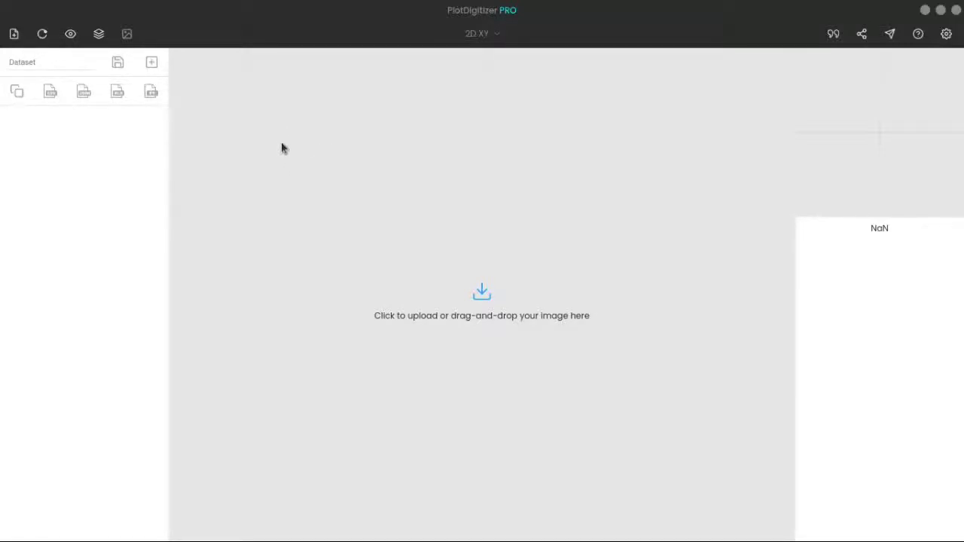
- Drop the time-concentration graph image onto the upload area to load it
{"action": "left_click_drag", "start_coordinate": [282, 146], "coordinate": [283, 149]}
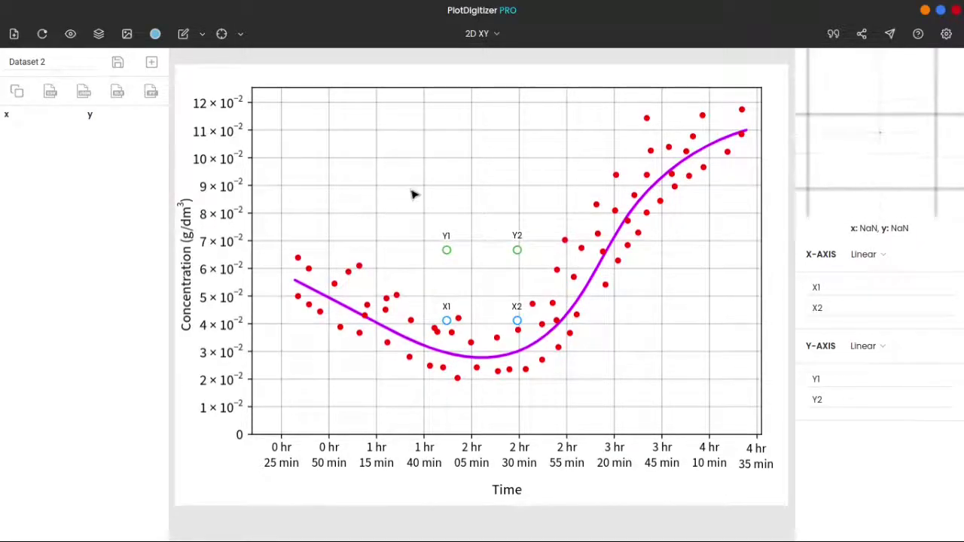
{"action": "left_click", "coordinate": [482, 42]}
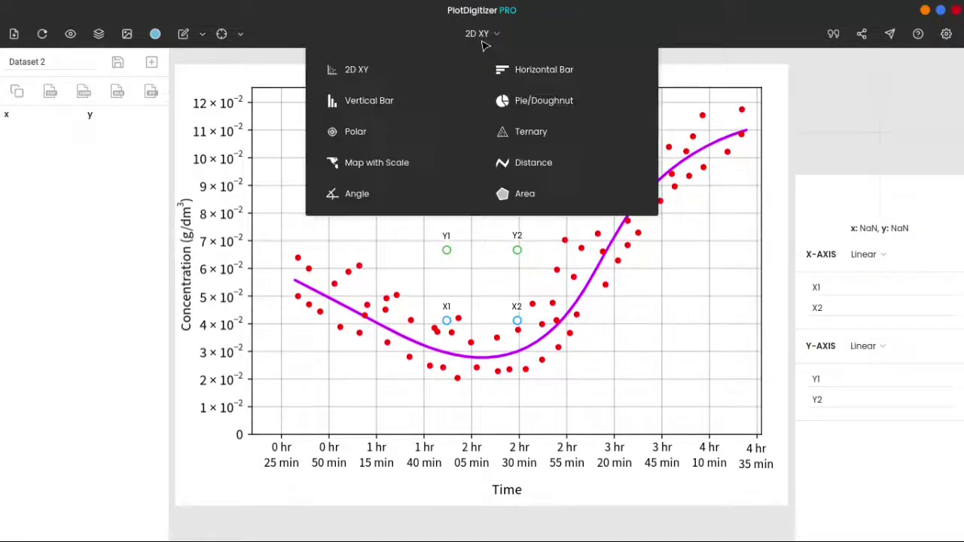
{"action": "left_click", "coordinate": [416, 71]}
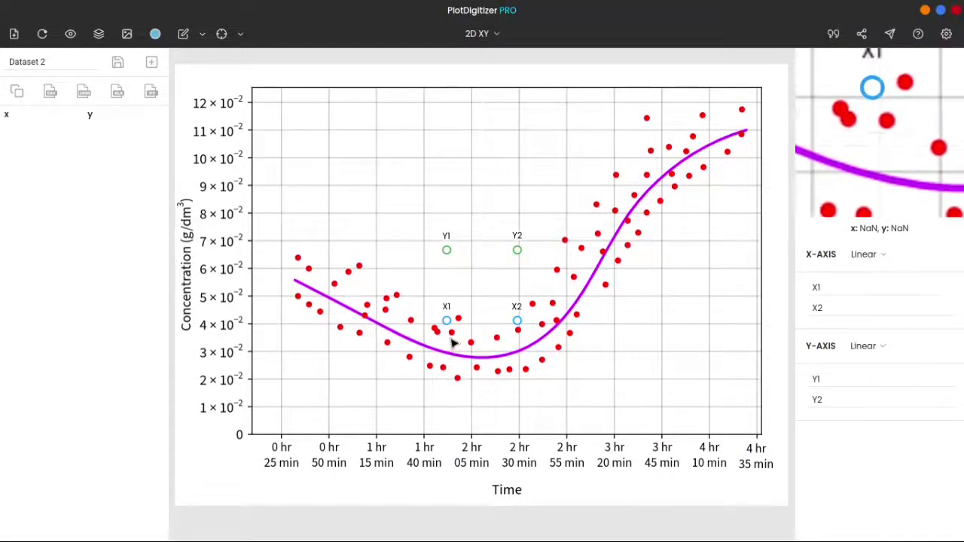
- Move X1 to the 0 hr 25 min tick and fine-tune X2 onto 4 hr 35 min
{"action": "mouse_move", "coordinate": [447, 322]}
{"action": "left_mouse_down"}
{"action": "mouse_move", "coordinate": [357, 397]}
{"action": "mouse_move", "coordinate": [284, 439]}
{"action": "left_mouse_up"}
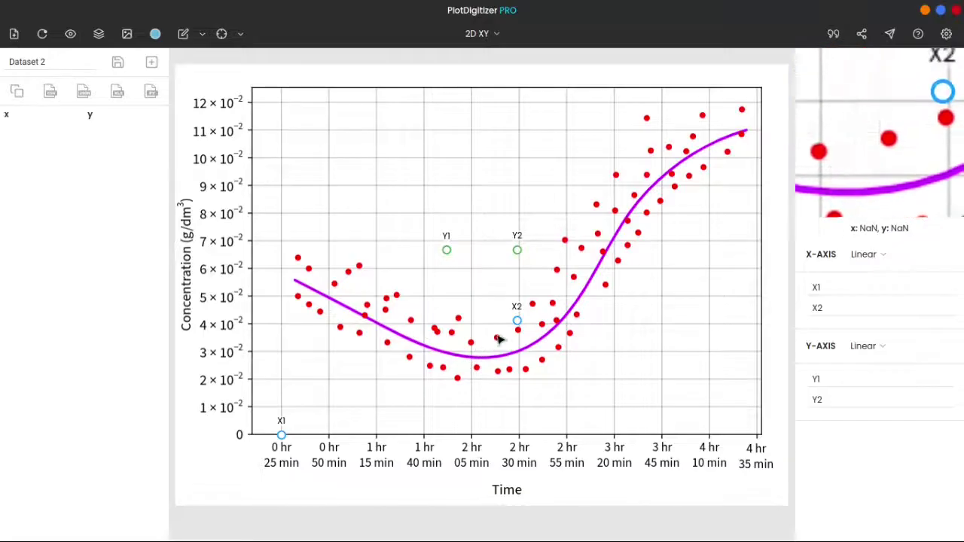
{"action": "mouse_move", "coordinate": [518, 324]}
{"action": "left_mouse_down"}
{"action": "mouse_move", "coordinate": [610, 387]}
{"action": "mouse_move", "coordinate": [759, 438]}
{"action": "left_mouse_up"}
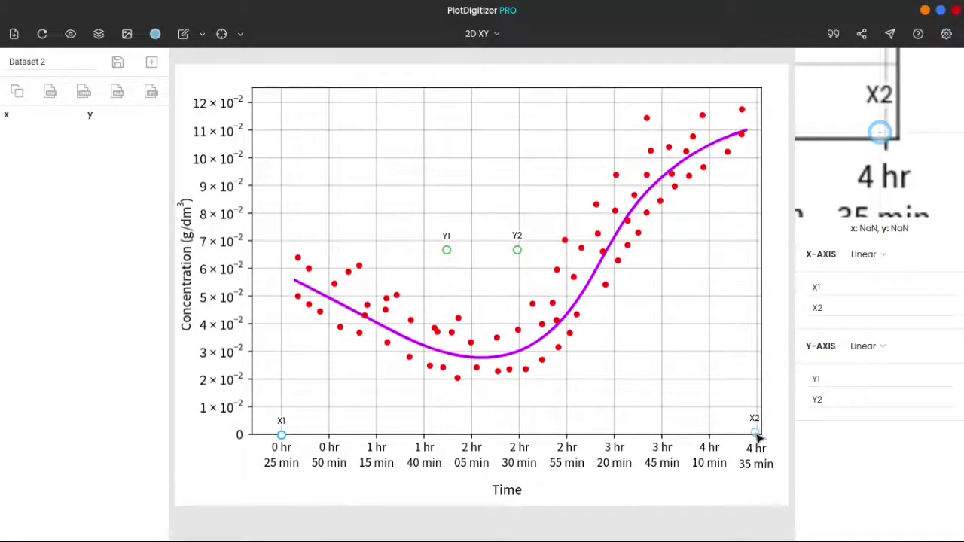
{"action": "left_click_drag", "start_coordinate": [758, 438], "coordinate": [759, 440]}
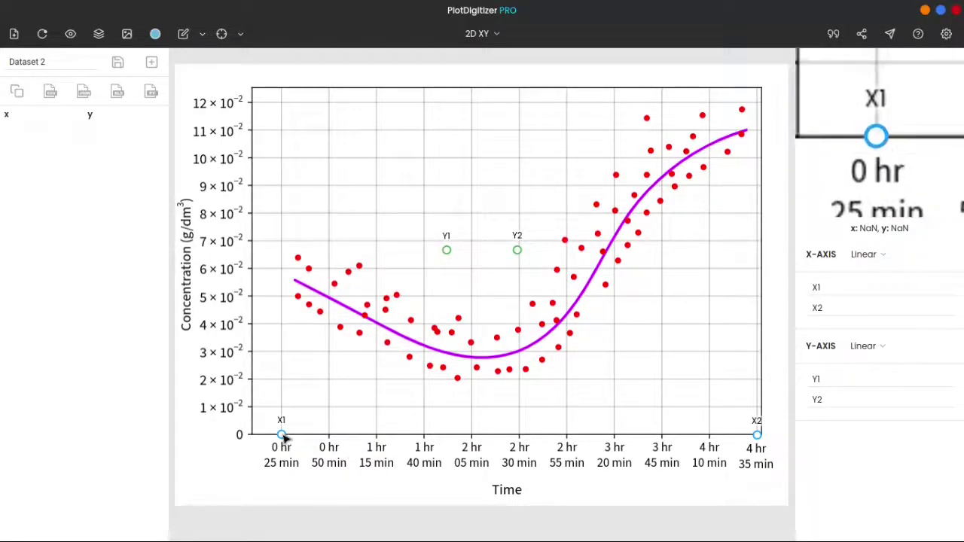
{"action": "mouse_move", "coordinate": [281, 434]}
{"action": "left_mouse_down"}
{"action": "mouse_move", "coordinate": [303, 424]}
{"action": "mouse_move", "coordinate": [383, 288]}
{"action": "mouse_move", "coordinate": [381, 273]}
{"action": "mouse_move", "coordinate": [428, 247]}
{"action": "mouse_move", "coordinate": [483, 195]}
{"action": "mouse_move", "coordinate": [474, 191]}
{"action": "left_mouse_up"}
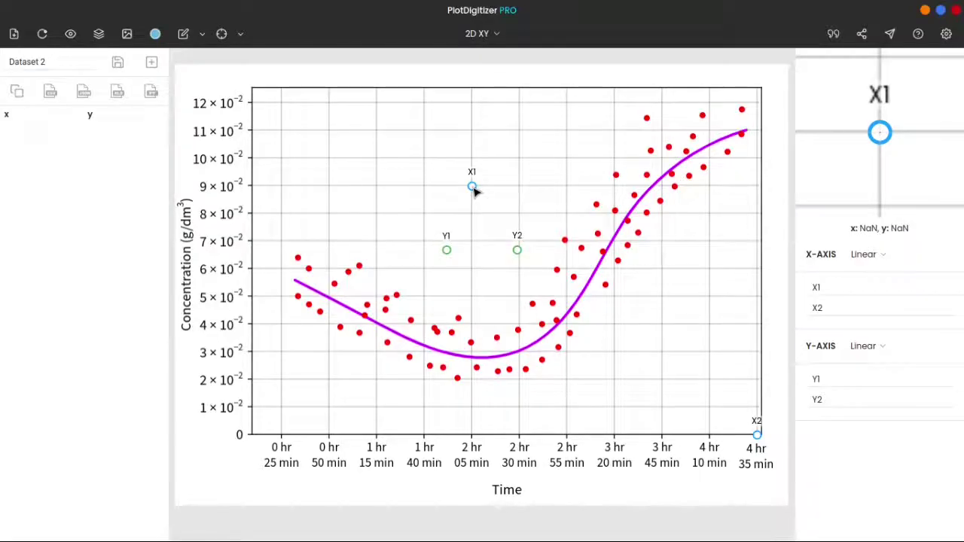
{"action": "left_click_drag", "start_coordinate": [474, 191], "coordinate": [363, 273]}
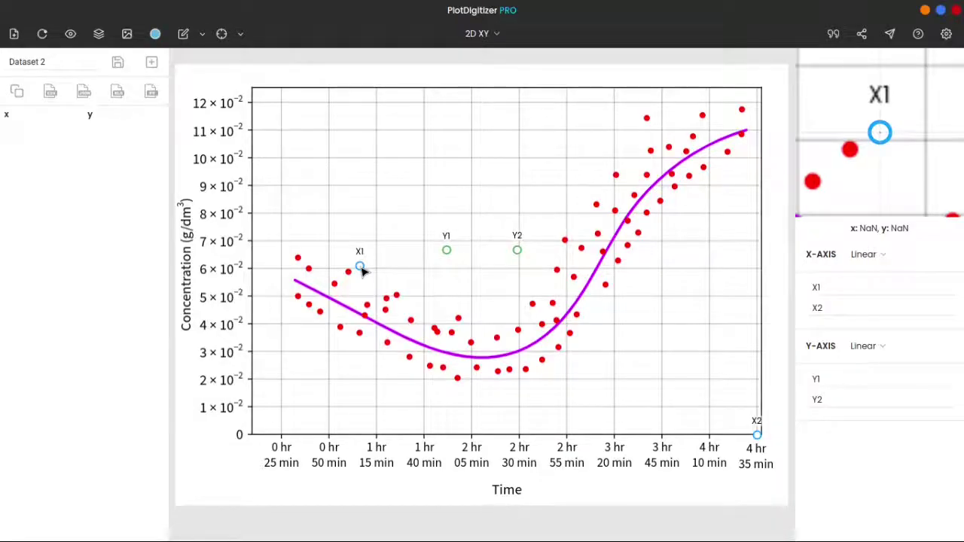
{"action": "mouse_move", "coordinate": [363, 272]}
{"action": "left_mouse_down"}
{"action": "mouse_move", "coordinate": [318, 344]}
{"action": "mouse_move", "coordinate": [284, 440]}
{"action": "left_mouse_up"}
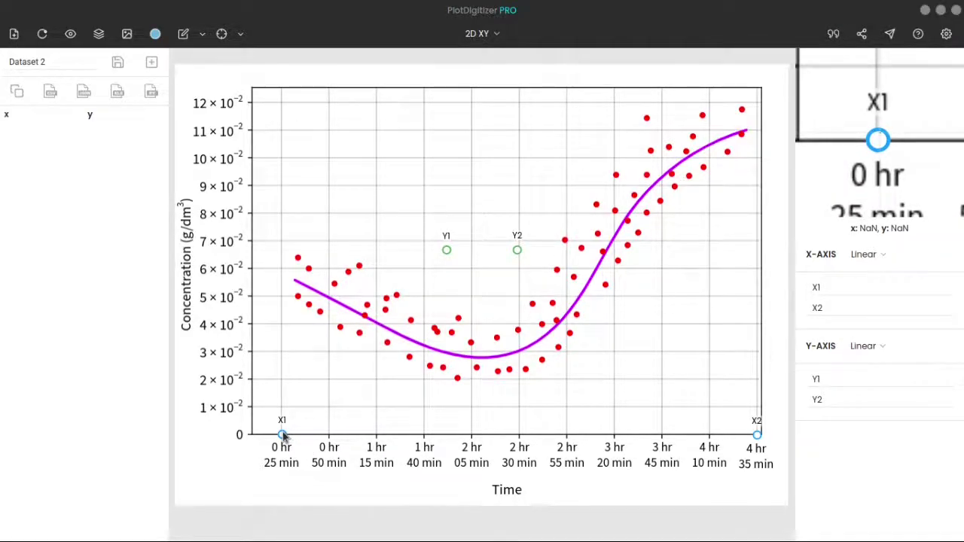
{"action": "left_click", "coordinate": [283, 437]}
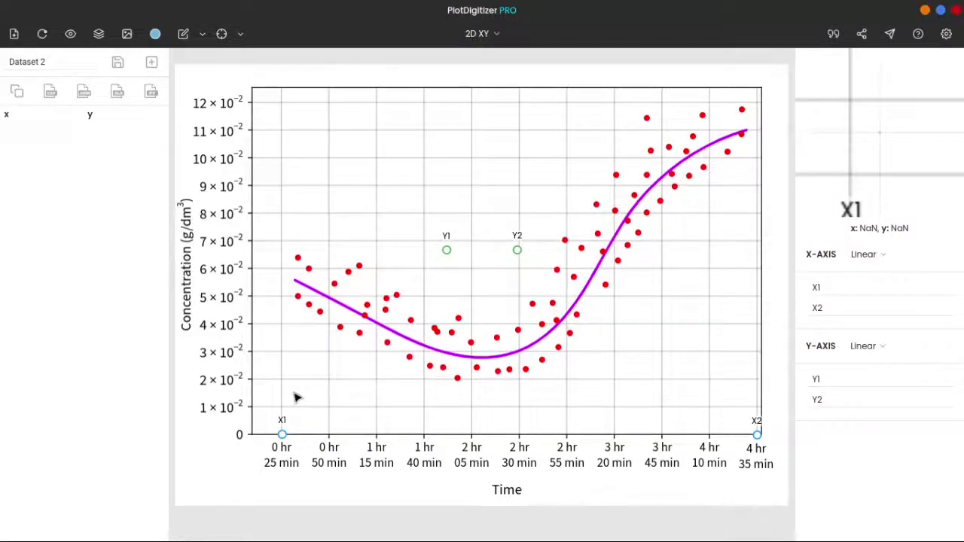
{"action": "mouse_move", "coordinate": [285, 432]}
{"action": "left_mouse_down"}
{"action": "mouse_move", "coordinate": [329, 412]}
{"action": "mouse_move", "coordinate": [381, 415]}
{"action": "mouse_move", "coordinate": [389, 430]}
{"action": "mouse_move", "coordinate": [379, 440]}
{"action": "left_mouse_up"}
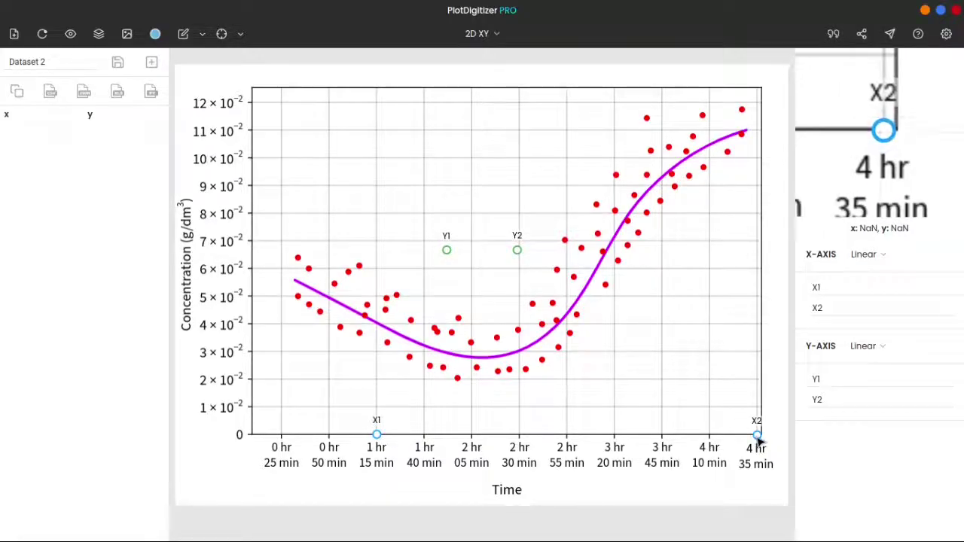
{"action": "mouse_move", "coordinate": [755, 438]}
{"action": "left_mouse_down"}
{"action": "mouse_move", "coordinate": [738, 424]}
{"action": "mouse_move", "coordinate": [653, 418]}
{"action": "mouse_move", "coordinate": [524, 422]}
{"action": "mouse_move", "coordinate": [427, 441]}
{"action": "left_mouse_up"}
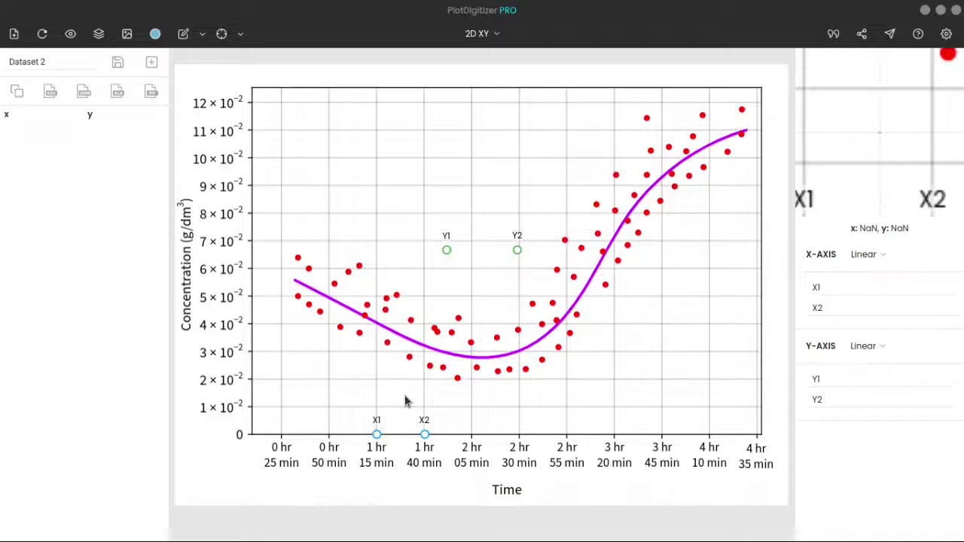
{"action": "left_click_drag", "start_coordinate": [376, 434], "coordinate": [283, 436]}
{"action": "mouse_move", "coordinate": [424, 434]}
{"action": "left_mouse_down"}
{"action": "mouse_move", "coordinate": [737, 426]}
{"action": "mouse_move", "coordinate": [759, 439]}
{"action": "left_mouse_up"}
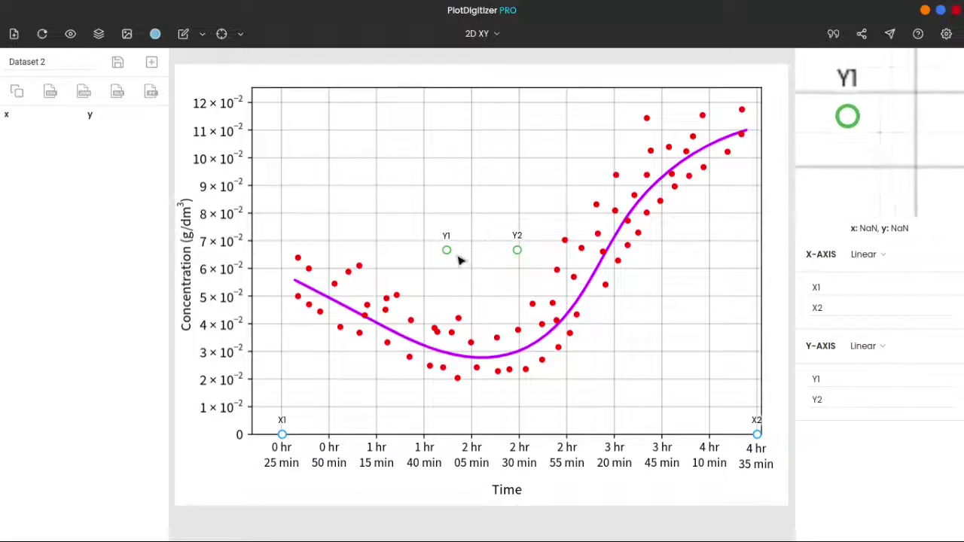
- Move Y1 to the 0 concentration tick and Y2 to the 12×10⁻² tick
{"action": "mouse_move", "coordinate": [449, 254]}
{"action": "left_mouse_down"}
{"action": "mouse_move", "coordinate": [441, 286]}
{"action": "mouse_move", "coordinate": [404, 333]}
{"action": "mouse_move", "coordinate": [344, 381]}
{"action": "mouse_move", "coordinate": [258, 412]}
{"action": "mouse_move", "coordinate": [255, 441]}
{"action": "left_mouse_up"}
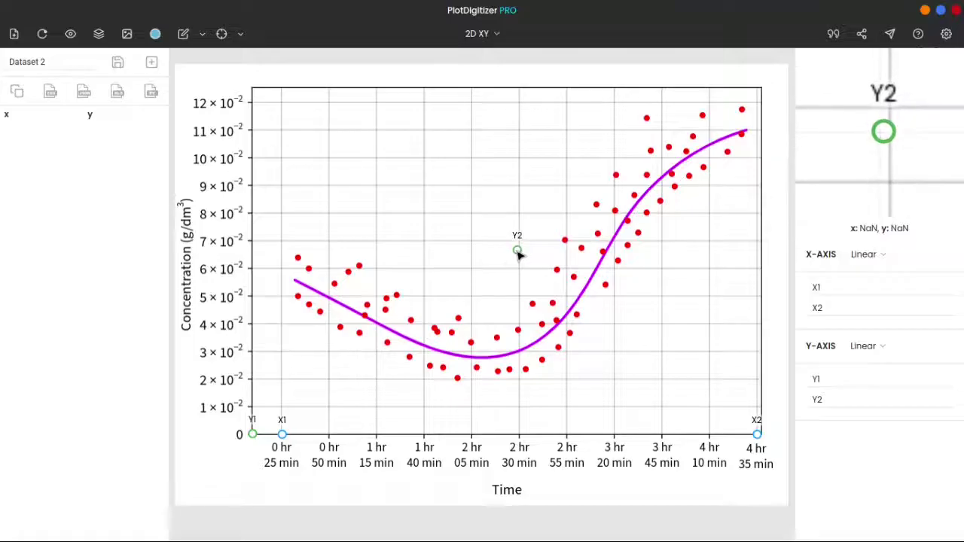
{"action": "mouse_move", "coordinate": [518, 255]}
{"action": "left_mouse_down"}
{"action": "mouse_move", "coordinate": [413, 225]}
{"action": "mouse_move", "coordinate": [256, 107]}
{"action": "left_mouse_up"}
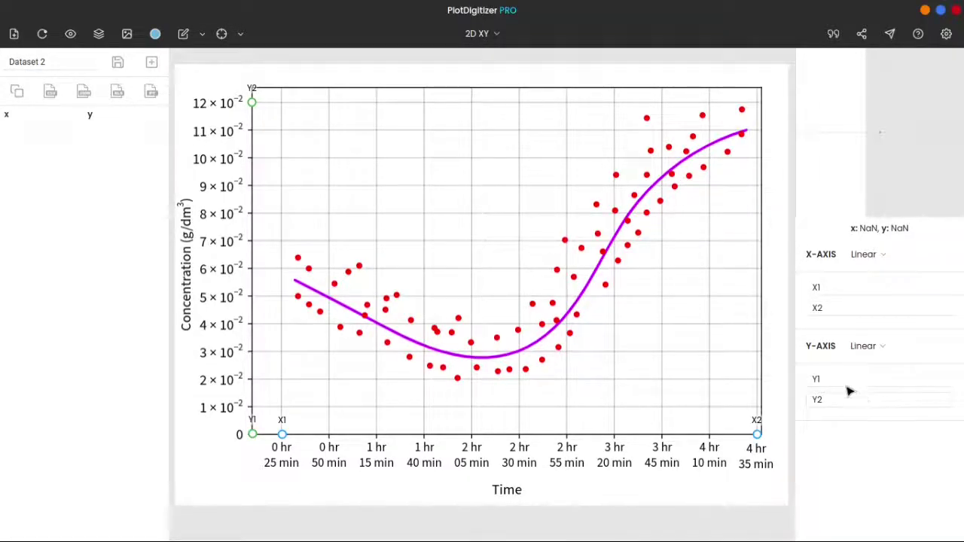
- Switch the X-axis scale from Linear to Date/Time and open the X1 date picker
{"action": "left_click", "coordinate": [838, 267]}
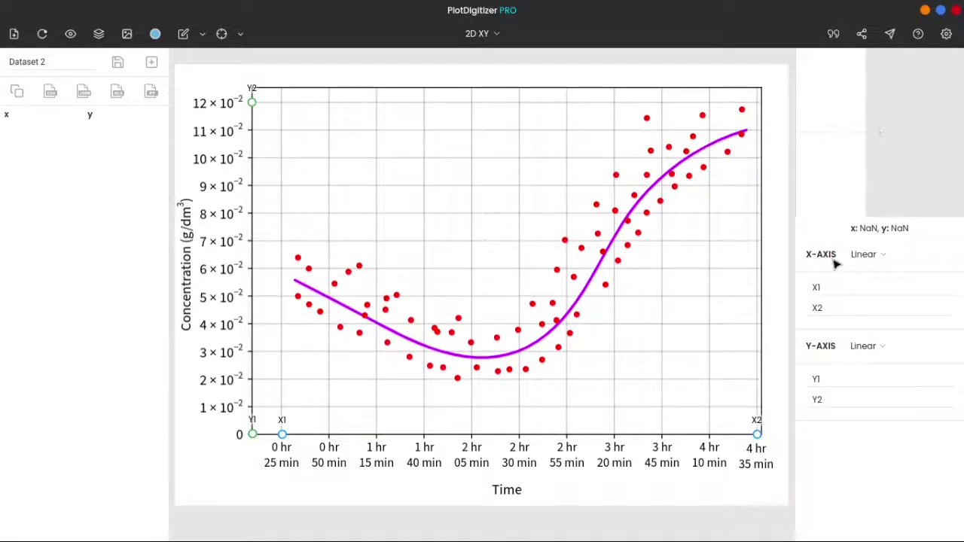
{"action": "left_click", "coordinate": [893, 258]}
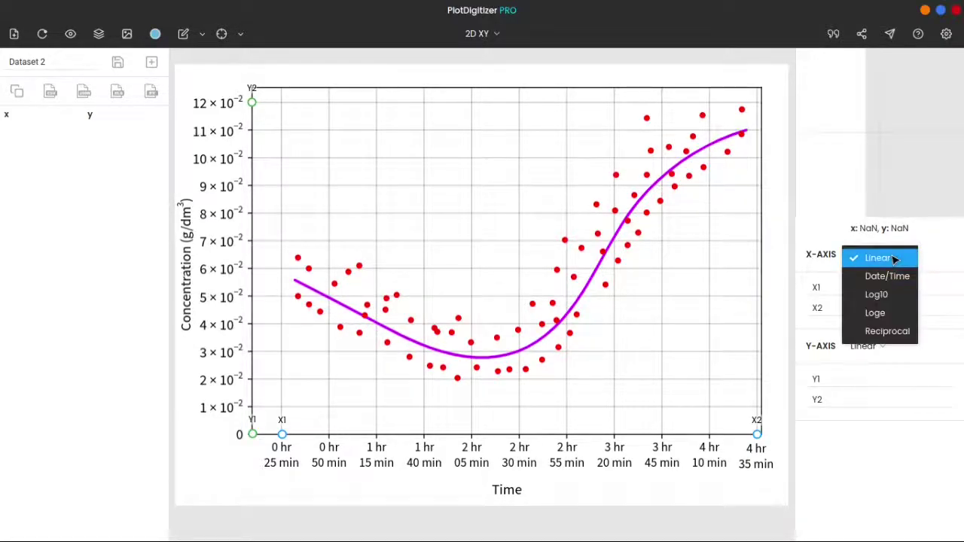
{"action": "left_click", "coordinate": [887, 274]}
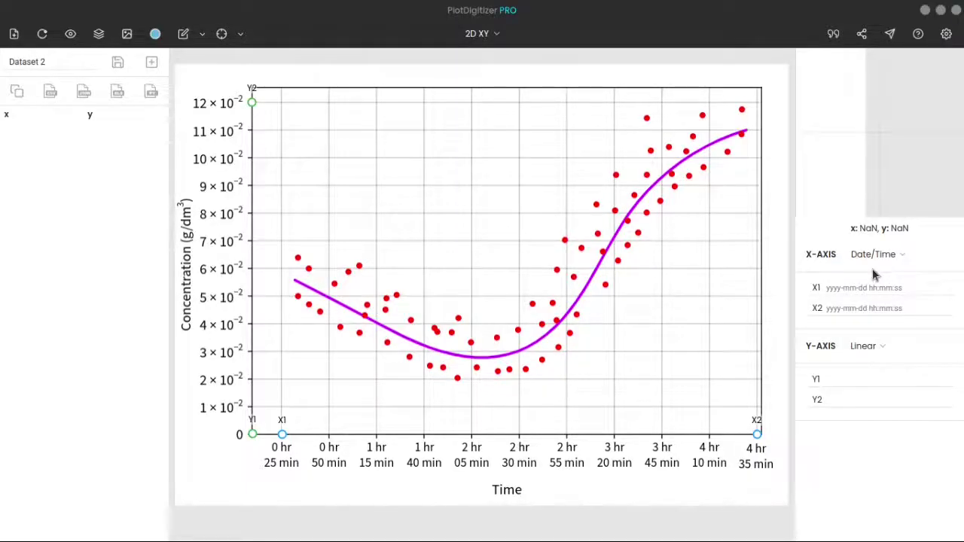
{"action": "left_click", "coordinate": [870, 289]}
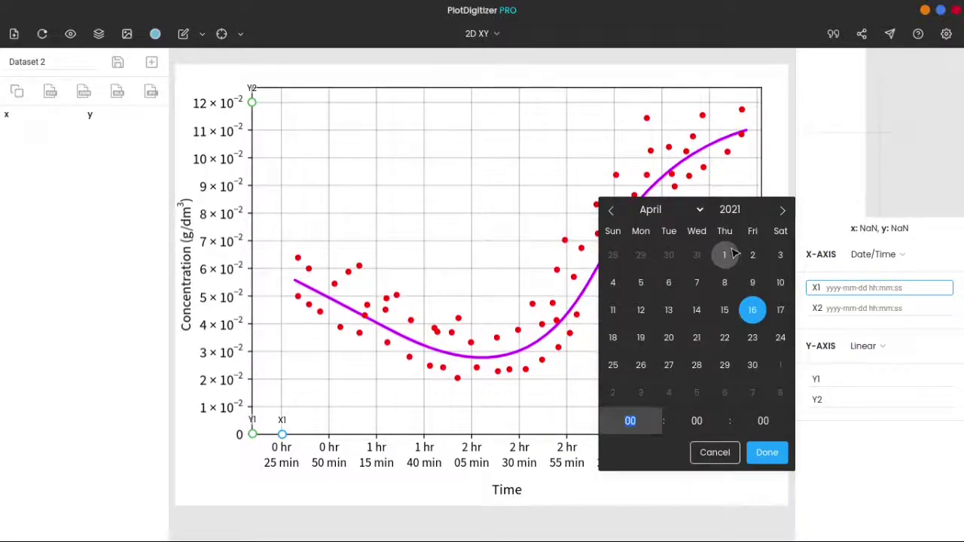
- Set X1 to 1 April 2021, 00:25:00 in the date picker and confirm it
{"action": "left_click", "coordinate": [638, 424]}
{"action": "left_click_drag", "start_coordinate": [639, 423], "coordinate": [625, 424]}
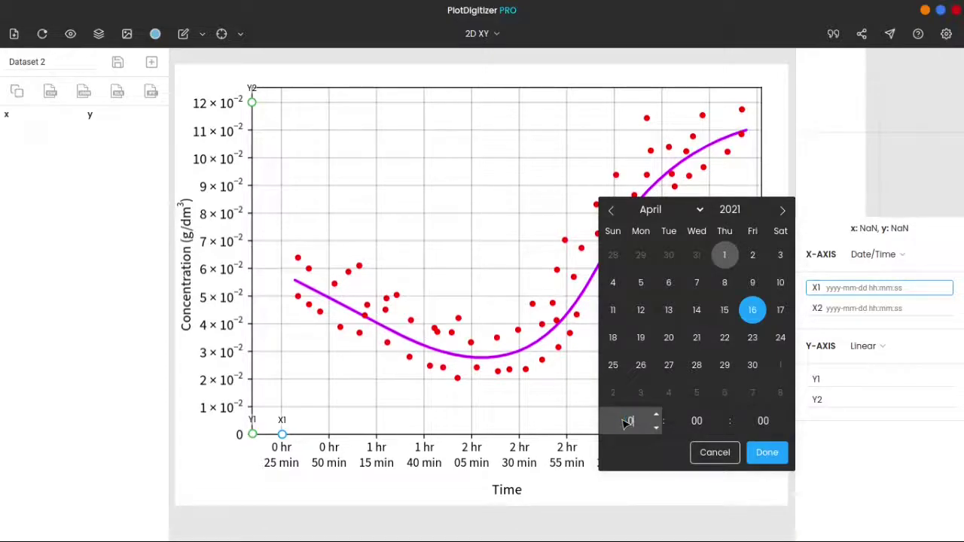
{"action": "double_click", "coordinate": [696, 421]}
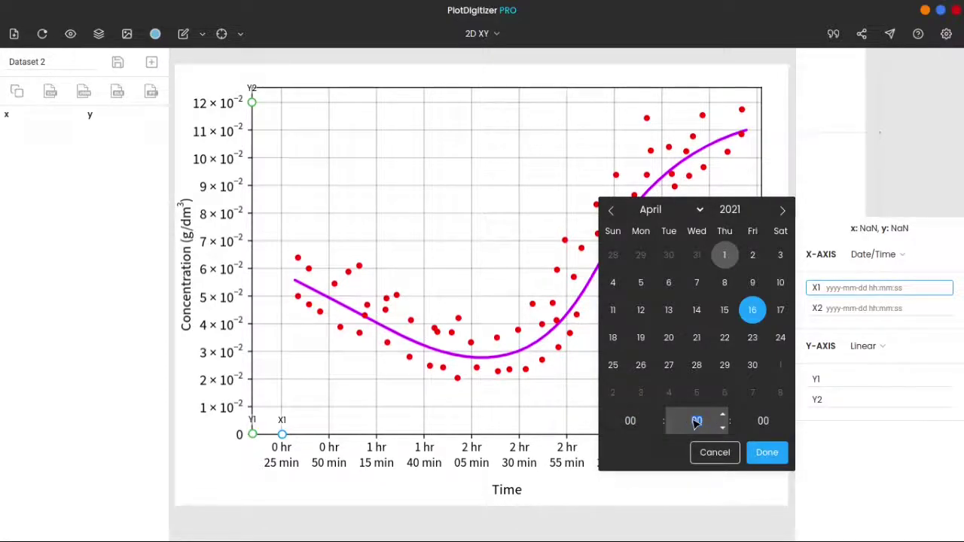
{"action": "type", "text": "3"}
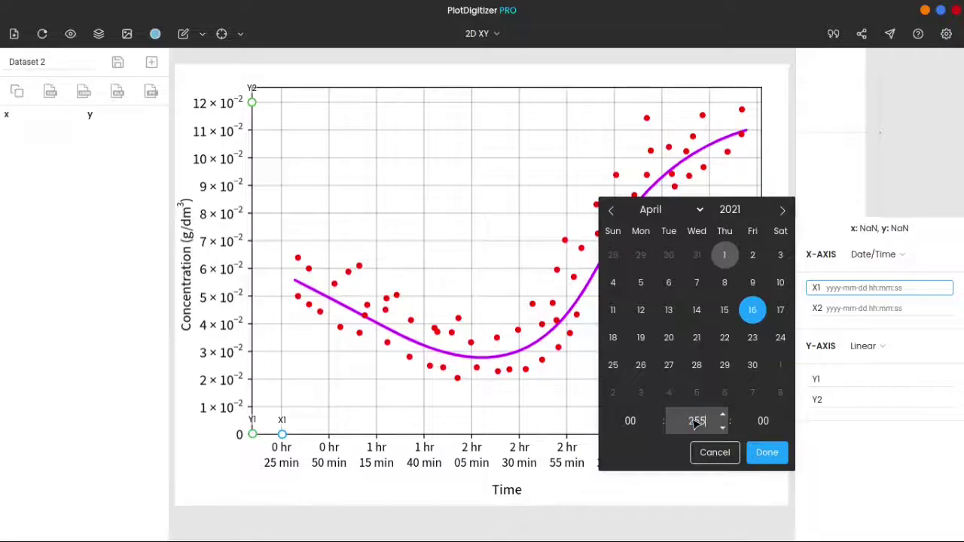
{"action": "double_click", "coordinate": [764, 423]}
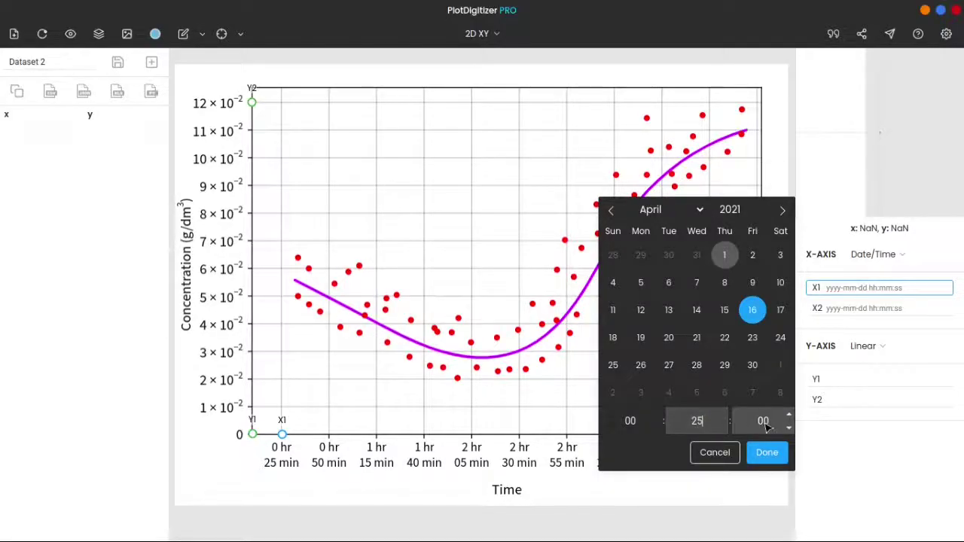
{"action": "left_click", "coordinate": [764, 453]}
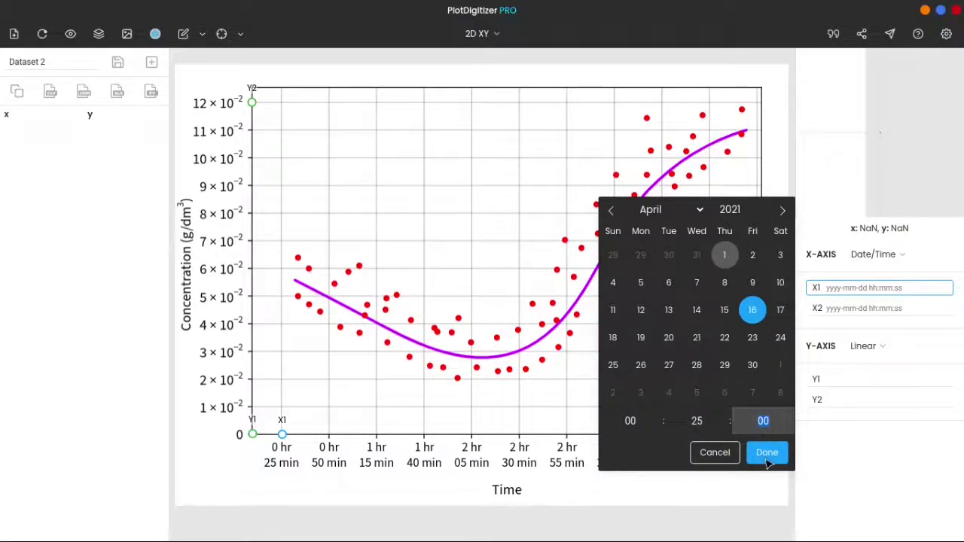
{"action": "left_click", "coordinate": [766, 458]}
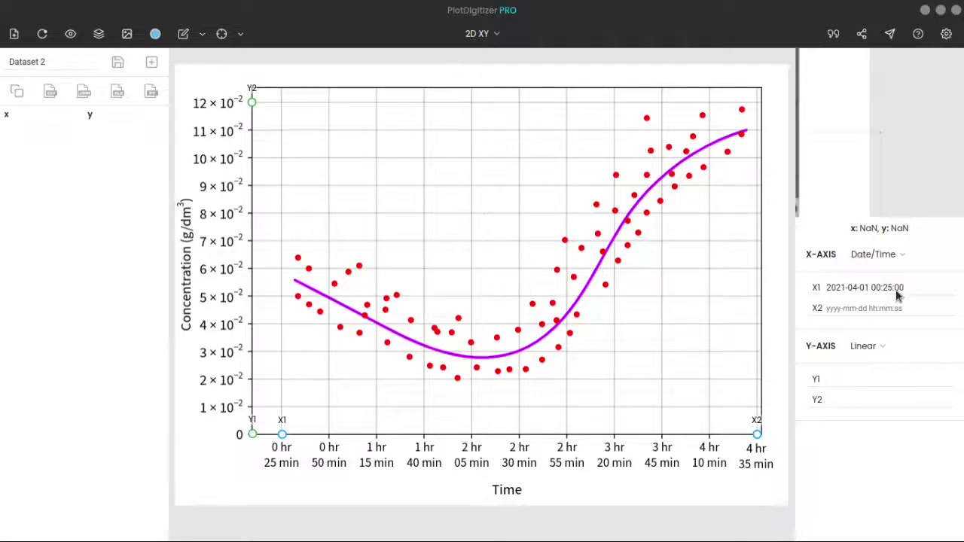
{"action": "left_click", "coordinate": [896, 296]}
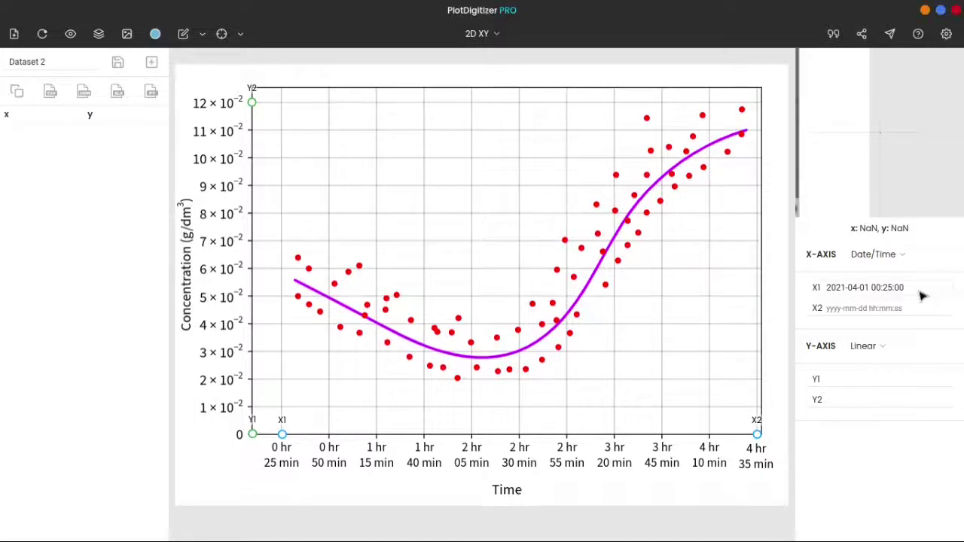
{"action": "left_click", "coordinate": [887, 310]}
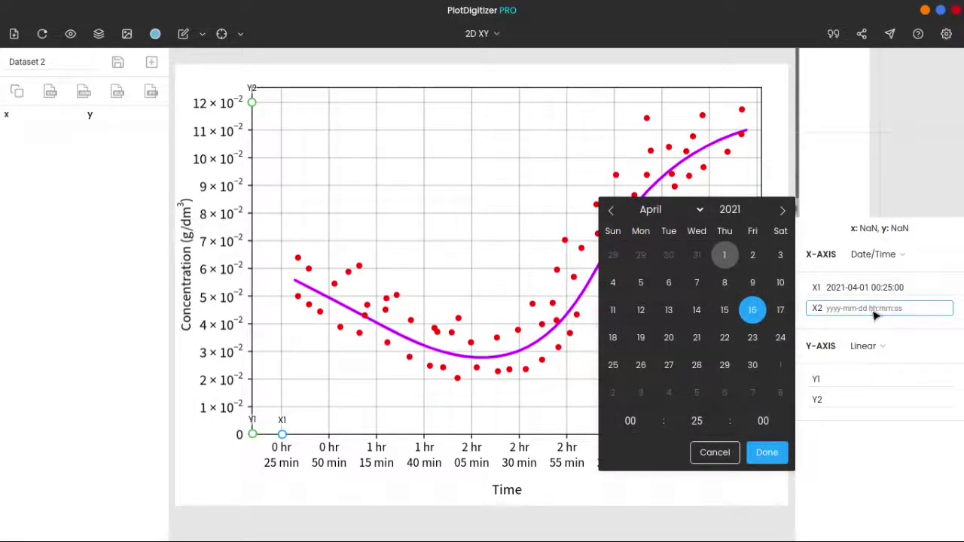
{"action": "left_click", "coordinate": [742, 309]}
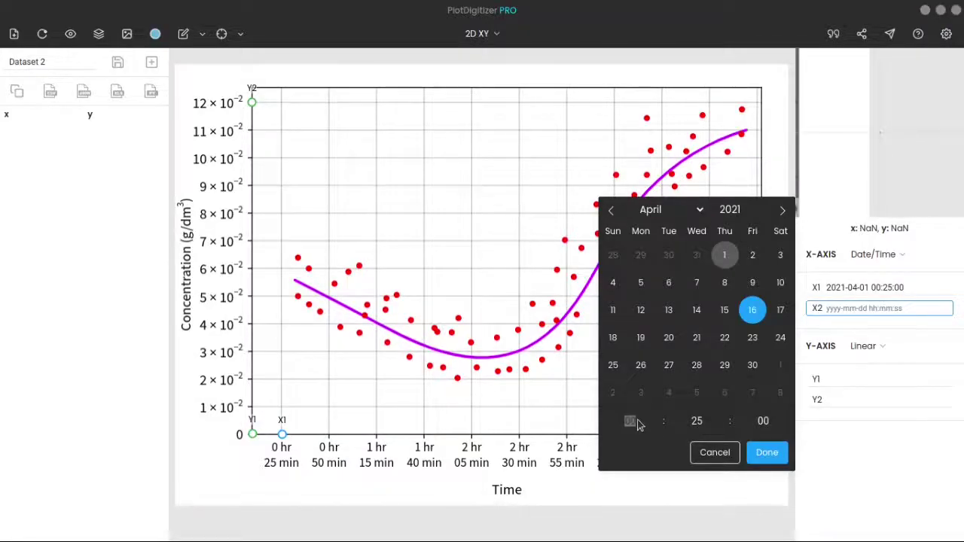
{"action": "left_click", "coordinate": [640, 425]}
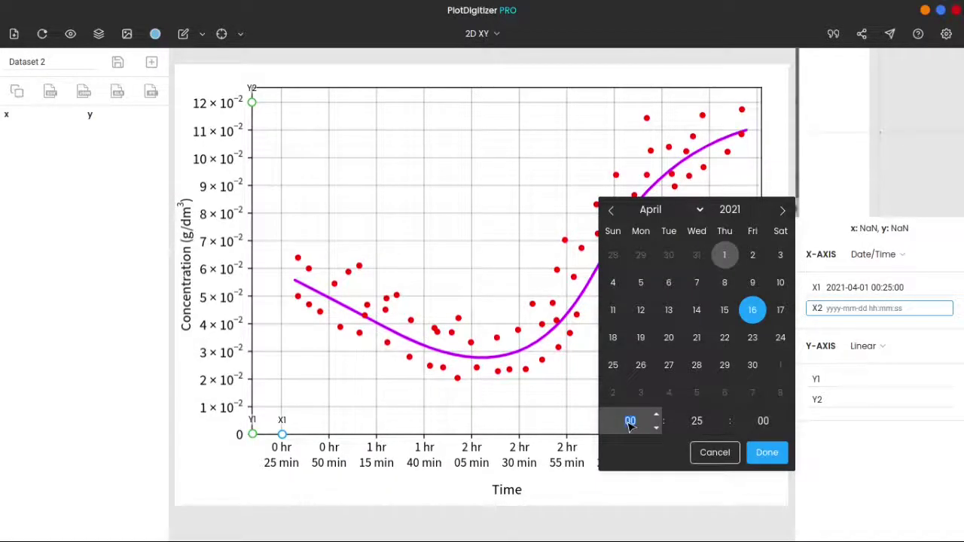
{"action": "type", "text": "04"}
{"action": "left_click", "coordinate": [696, 422]}
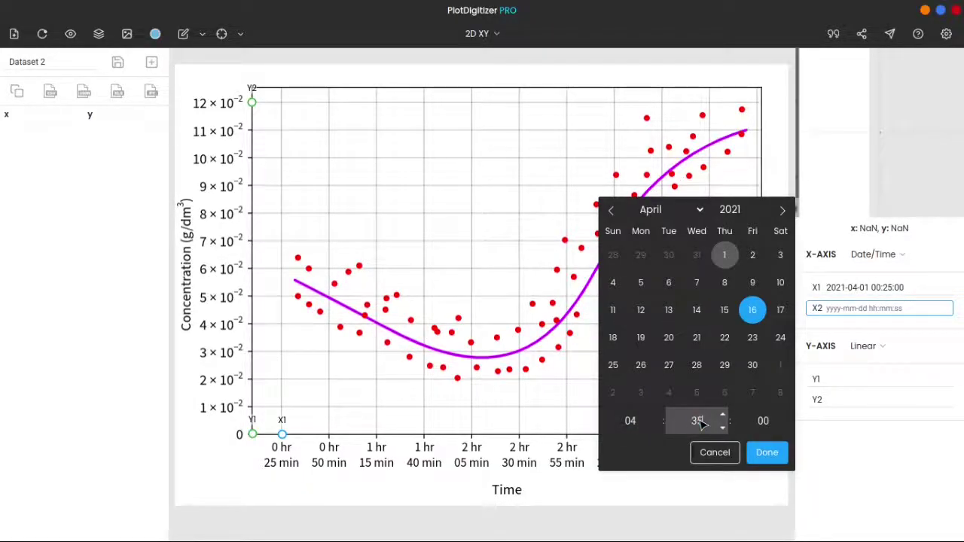
{"action": "left_click", "coordinate": [763, 420]}
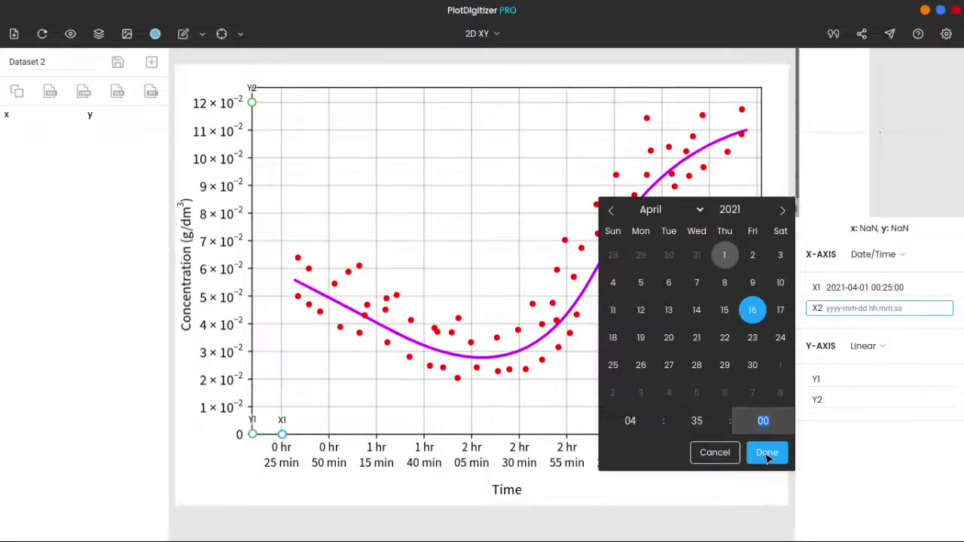
{"action": "left_click", "coordinate": [766, 453]}
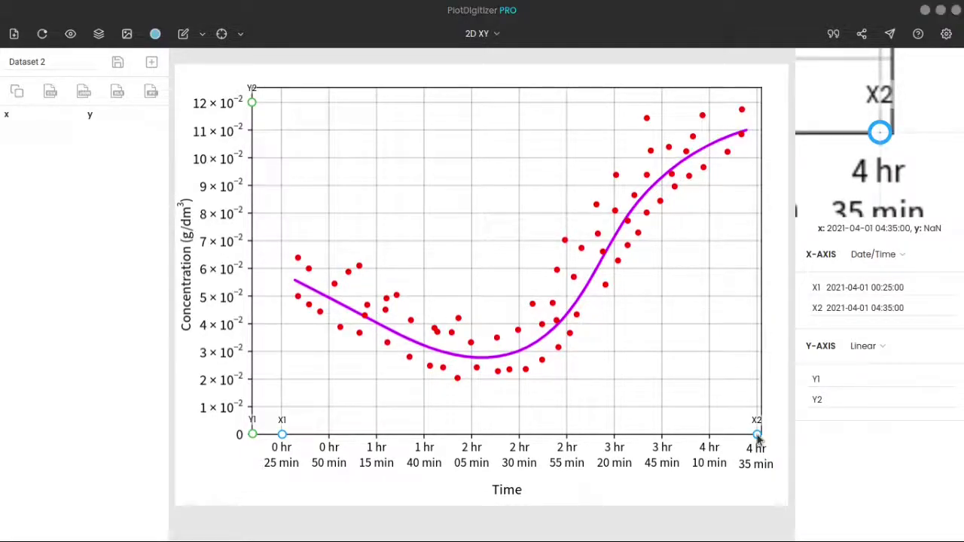
{"action": "left_click", "coordinate": [758, 440]}
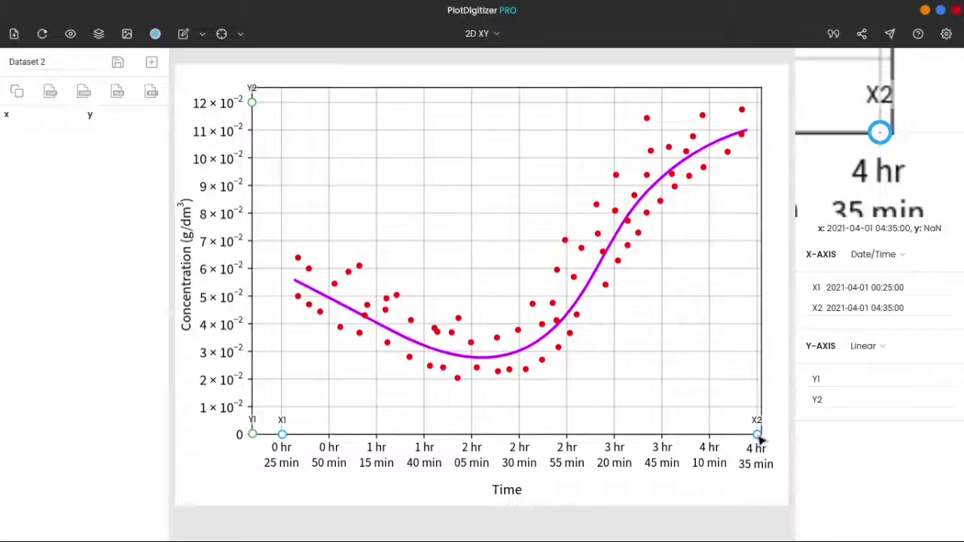
- Enter 0 for Y1 and 0.12 for Y2
{"action": "left_click", "coordinate": [853, 385]}
{"action": "type", "text": "0"}
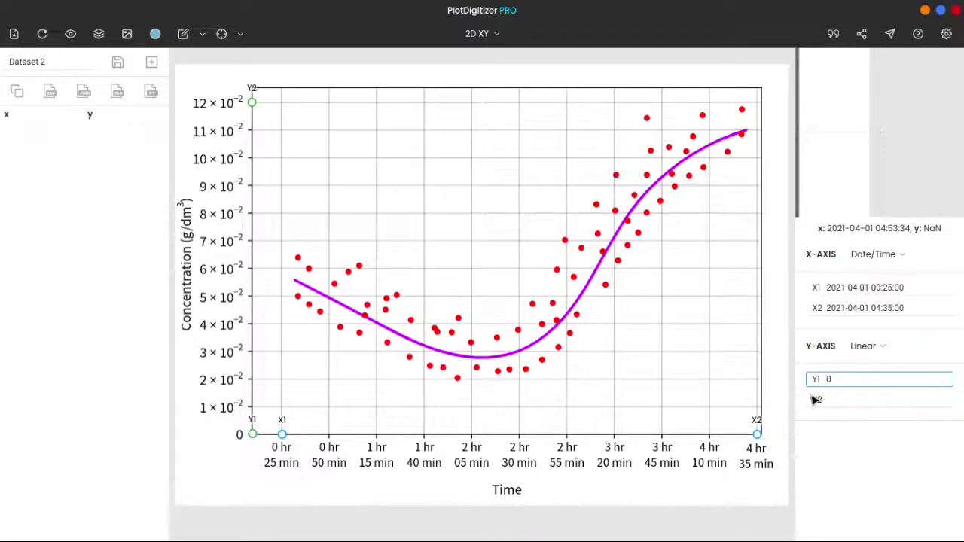
{"action": "left_click", "coordinate": [854, 405]}
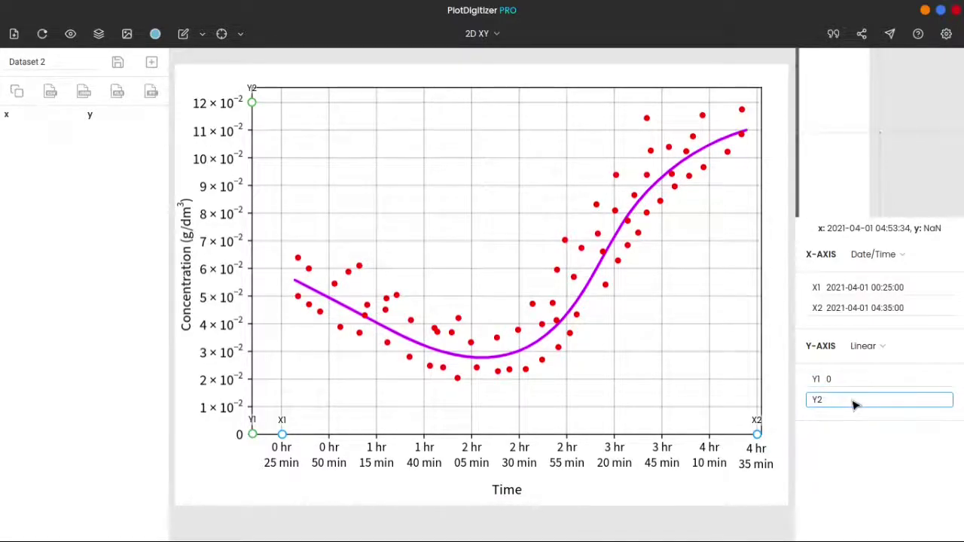
{"action": "type", "text": "0.12"}
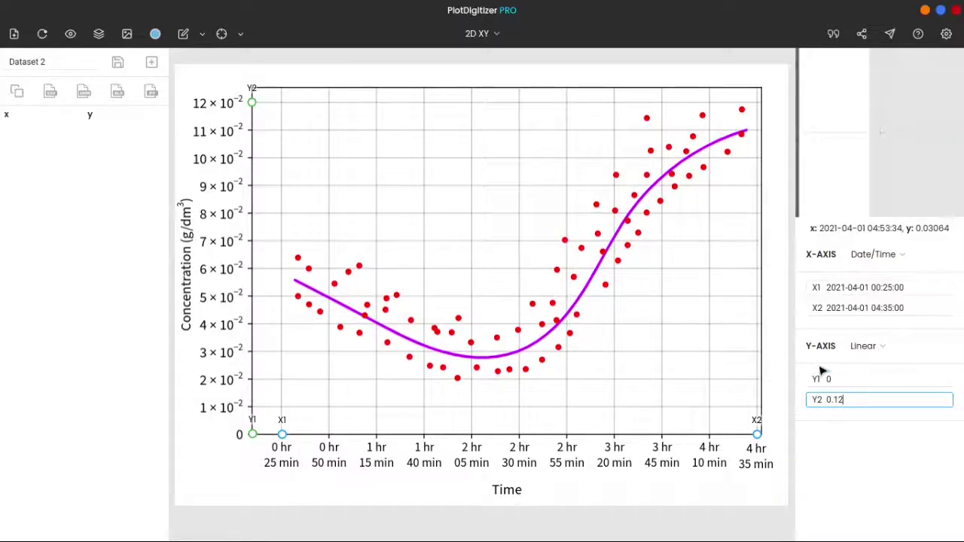
- Replace Y2 with the expressions 12/100 and 12*10^()2, then clear it
{"action": "left_click", "coordinate": [847, 403]}
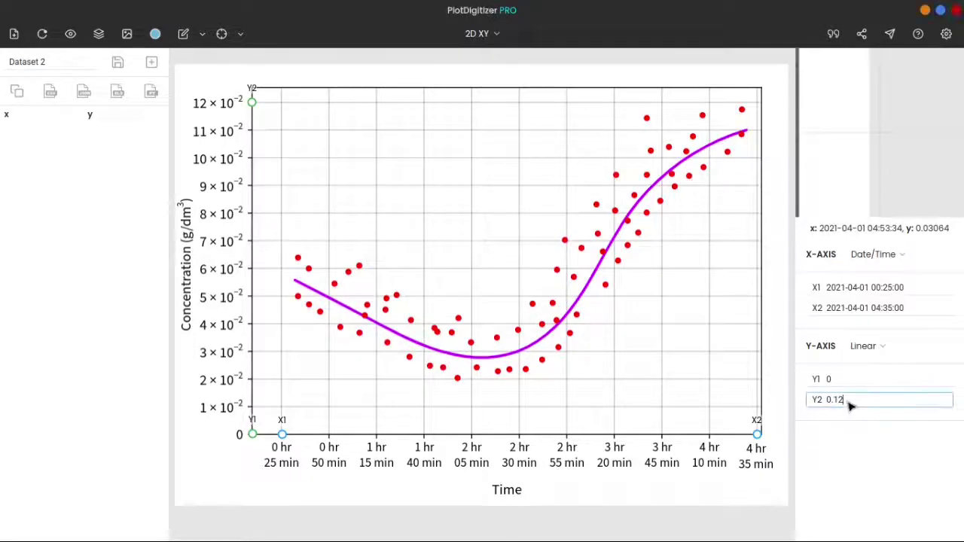
{"action": "left_click_drag", "start_coordinate": [849, 405], "coordinate": [810, 405]}
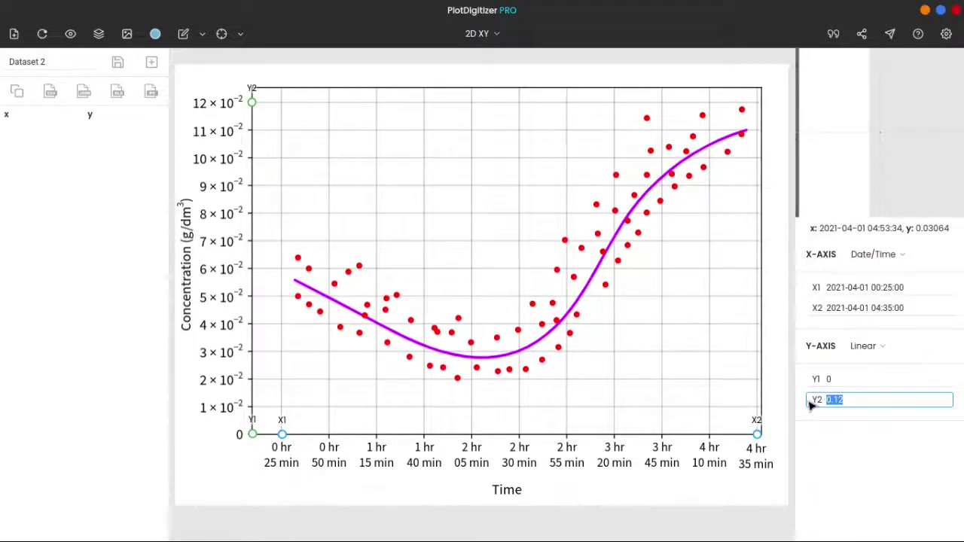
{"action": "type", "text": "12/1"}
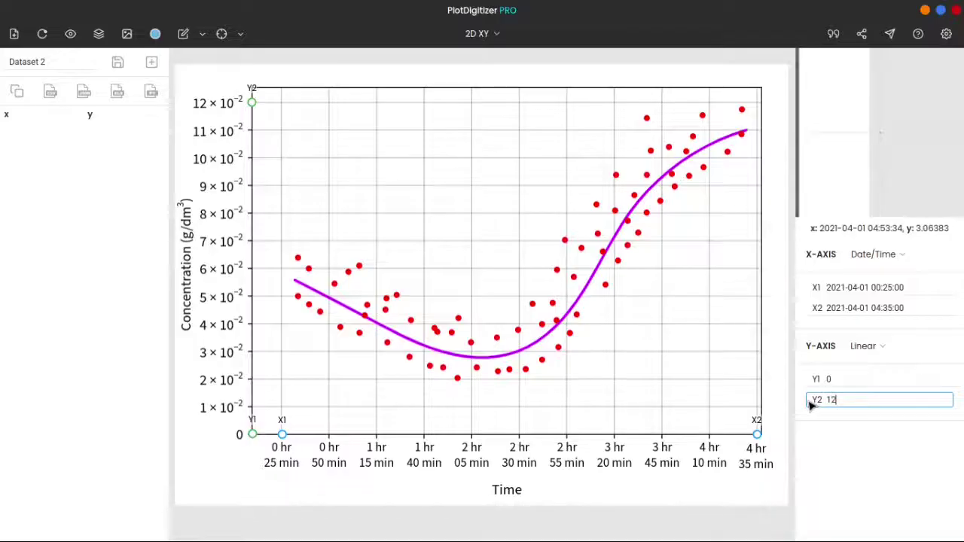
{"action": "type", "text": "00"}
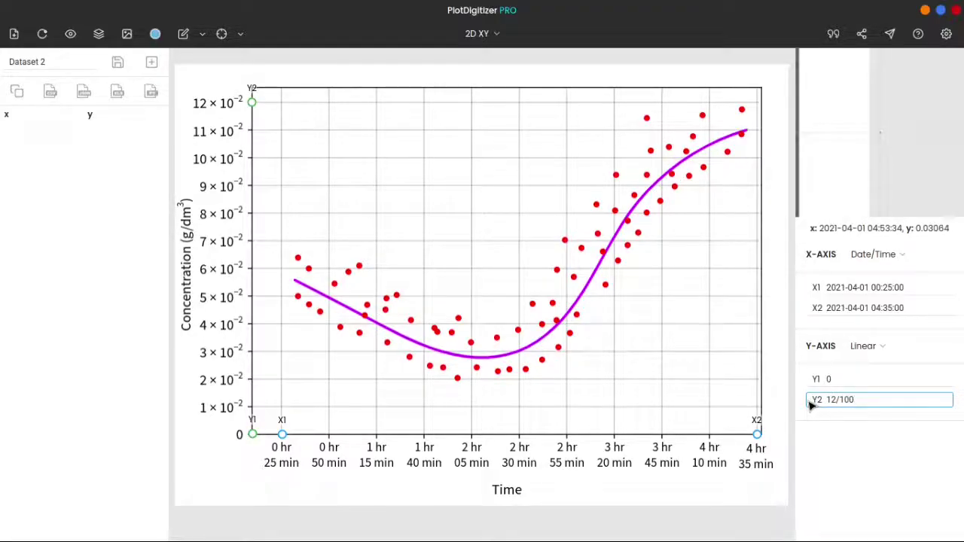
{"action": "key", "text": "BackSpace"}
{"action": "key", "text": "BackSpace"}
{"action": "key", "text": "BackSpace"}
{"action": "key", "text": "BackSpace"}
{"action": "key", "text": "BackSpace"}
{"action": "key", "text": "BackSpace"}
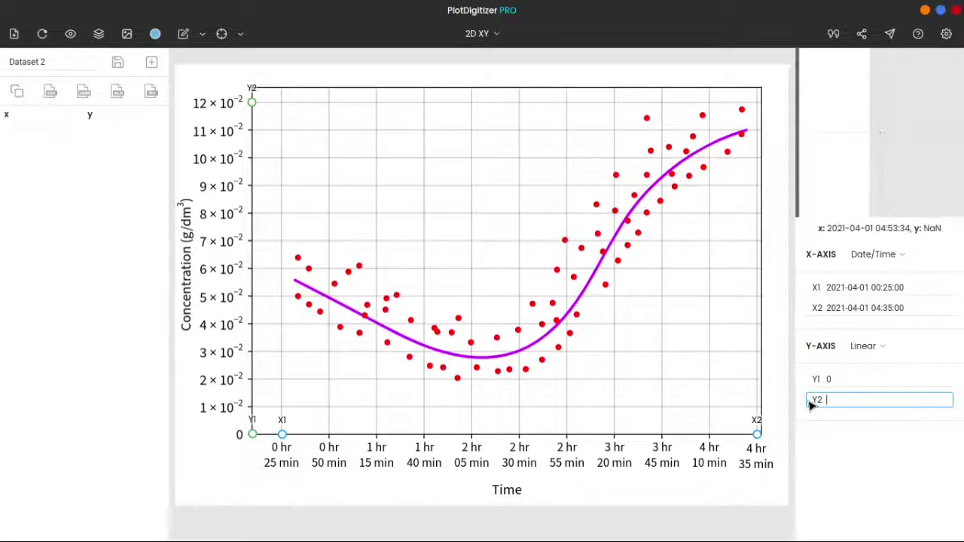
{"action": "type", "text": "12*10^()2"}
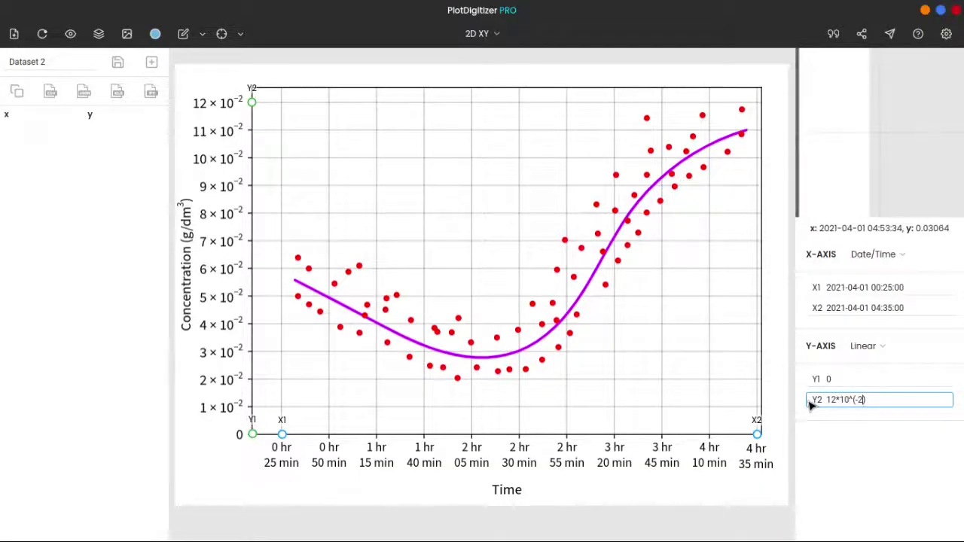
{"action": "key", "text": "ctrl+a"}
{"action": "key", "text": "ctrl+c"}
{"action": "key", "text": "BackSpace"}
- Try 3.14 and pi as Y2 values after clearing a stray operator entry
{"action": "left_click", "coordinate": [807, 400]}
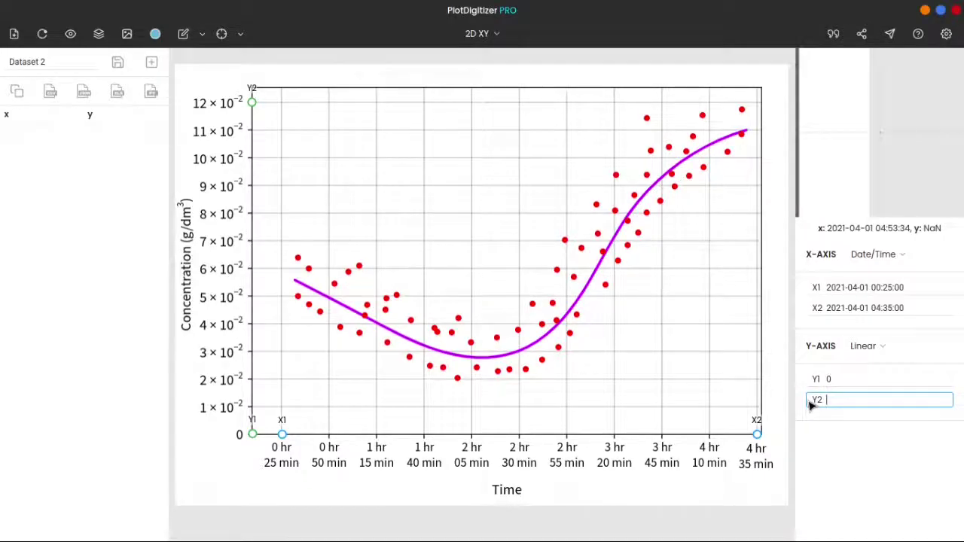
{"action": "type", "text": "1"}
{"action": "type", "text": "12"}
{"action": "type", "text": "log()"}
{"action": "type", "text": "sqrt("}
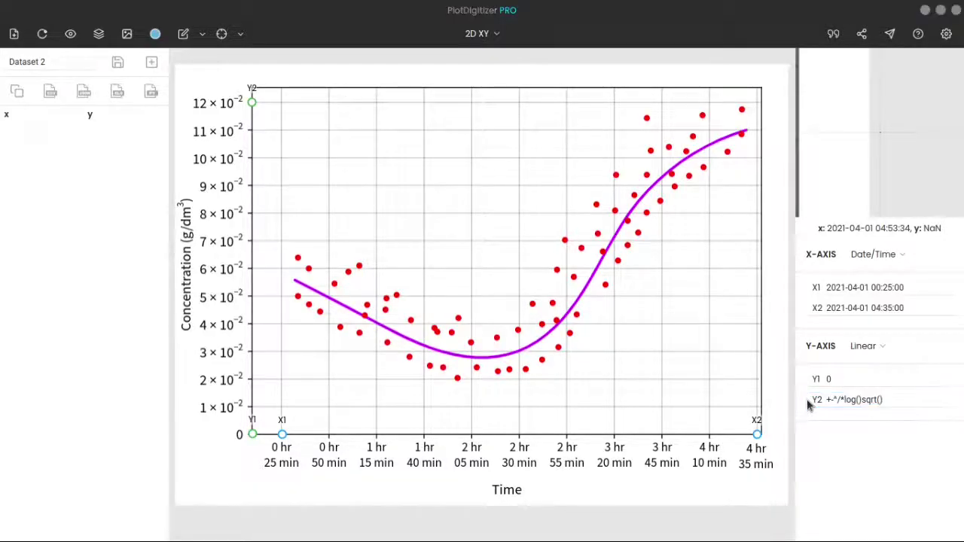
{"action": "key", "text": "ctrl+a"}
{"action": "key", "text": "BackSpace"}
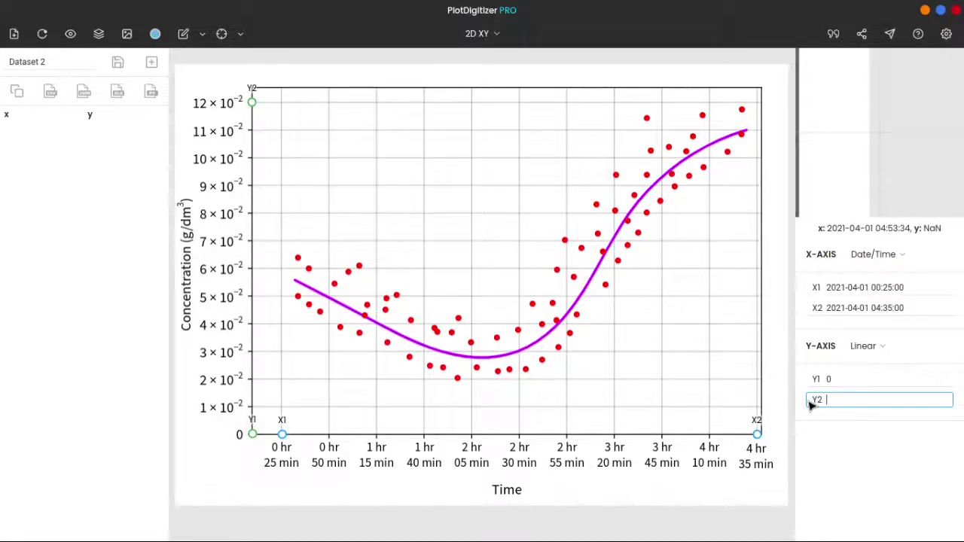
{"action": "type", "text": "3.14"}
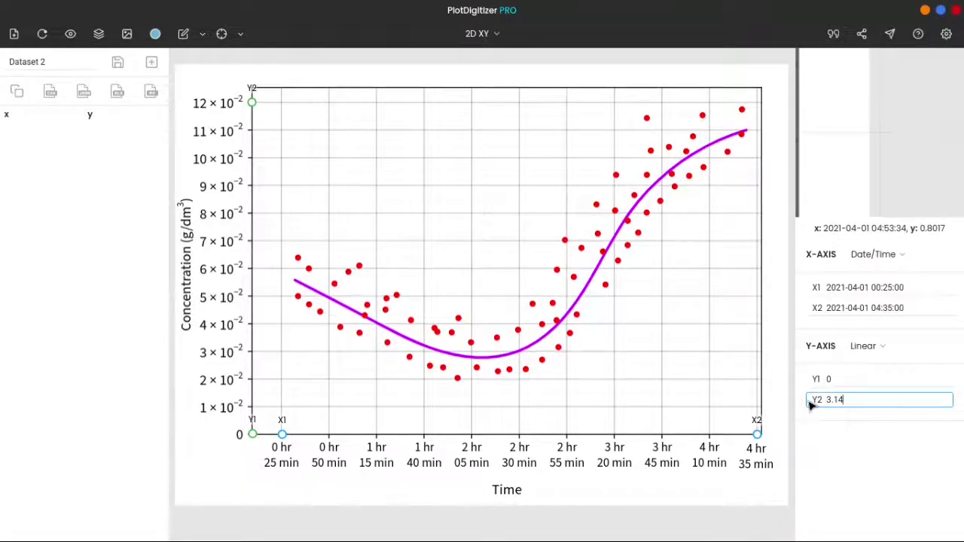
{"action": "key", "text": "BackSpace"}
{"action": "key", "text": "BackSpace"}
{"action": "key", "text": "BackSpace"}
{"action": "key", "text": "BackSpace"}
{"action": "type", "text": "pi"}
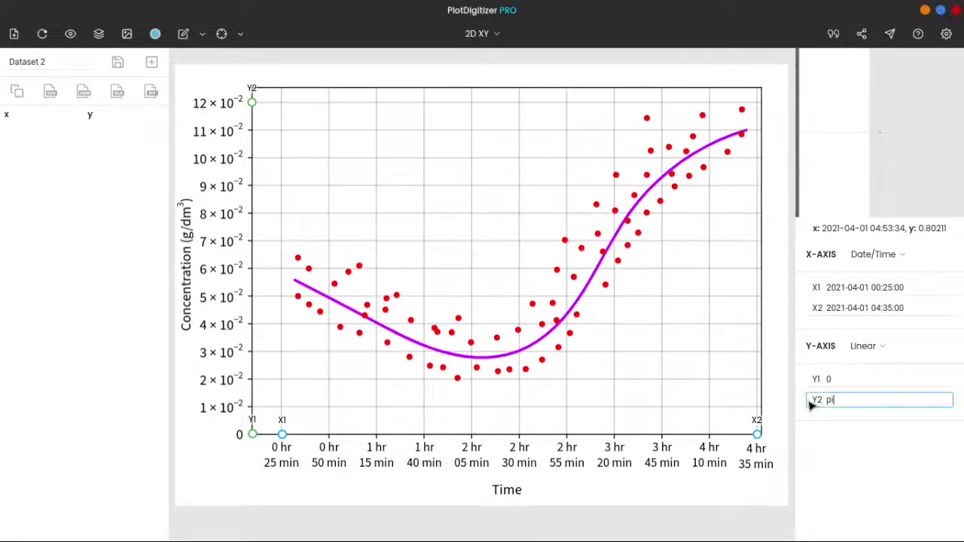
{"action": "key", "text": "ctrl+a"}
{"action": "key", "text": "BackSpace"}
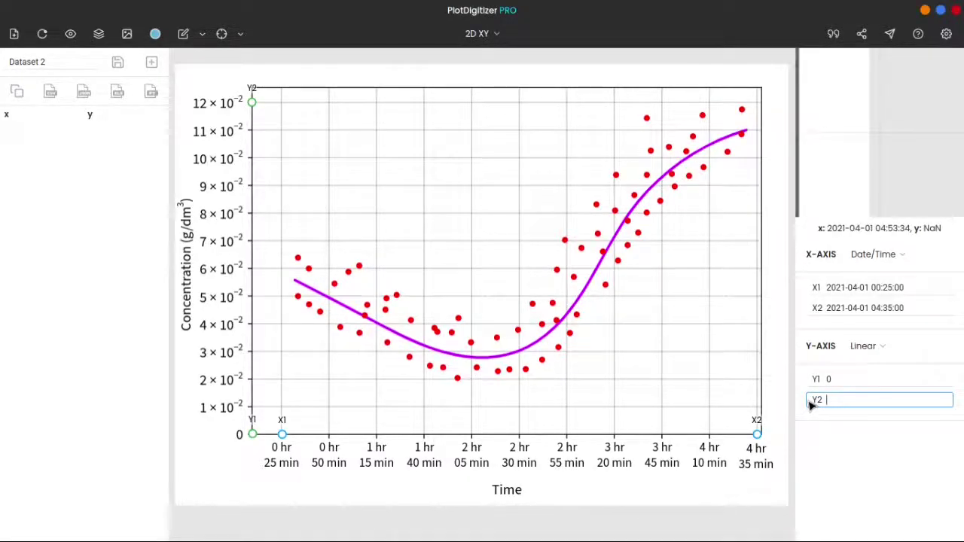
- Test sin(30 deg) and tan(pi/4) in Y2, then empty the field
{"action": "type", "text": "sin(30 deg"}
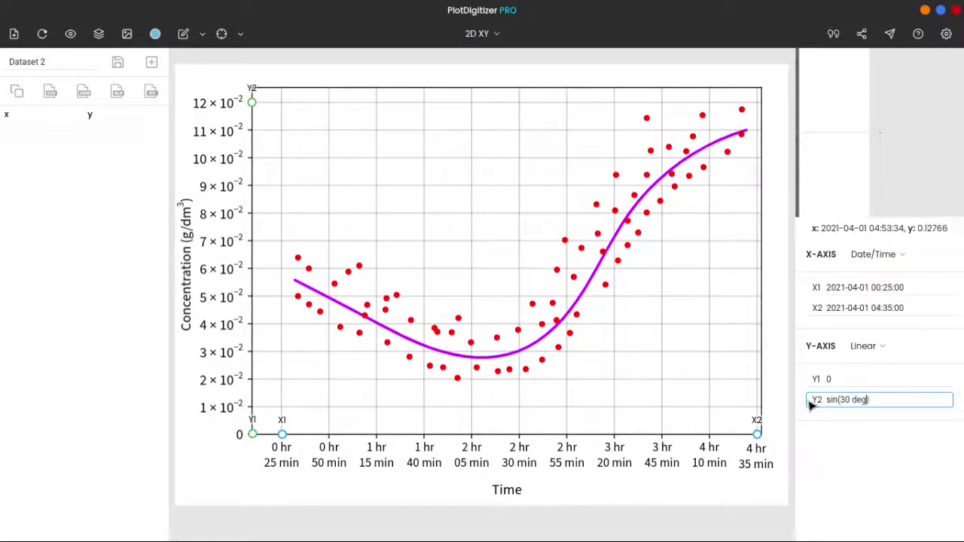
{"action": "key", "text": "ctrl+a"}
{"action": "type", "text": "tan"}
{"action": "type", "text": " (pi"}
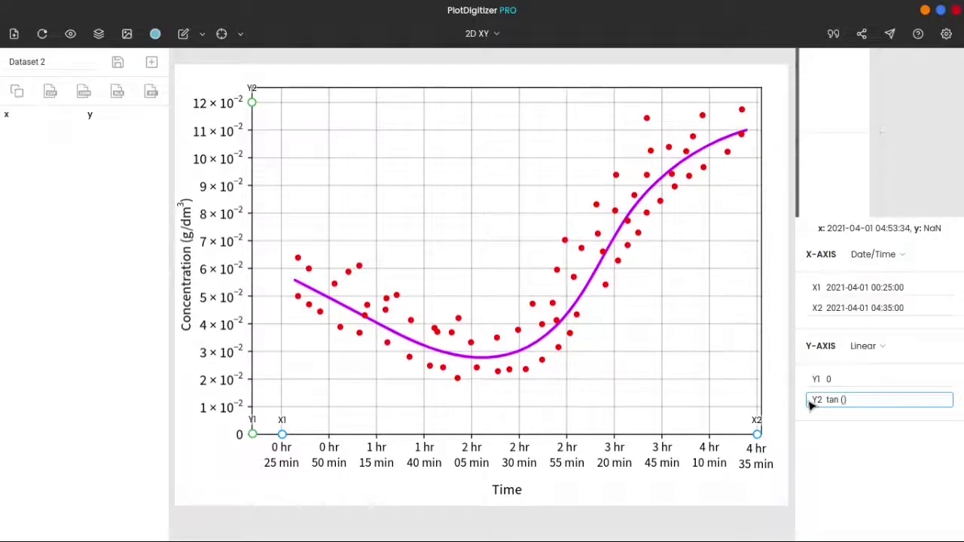
{"action": "type", "text": "/4"}
{"action": "key", "text": "ctrl+a"}
{"action": "key", "text": "BackSpace"}
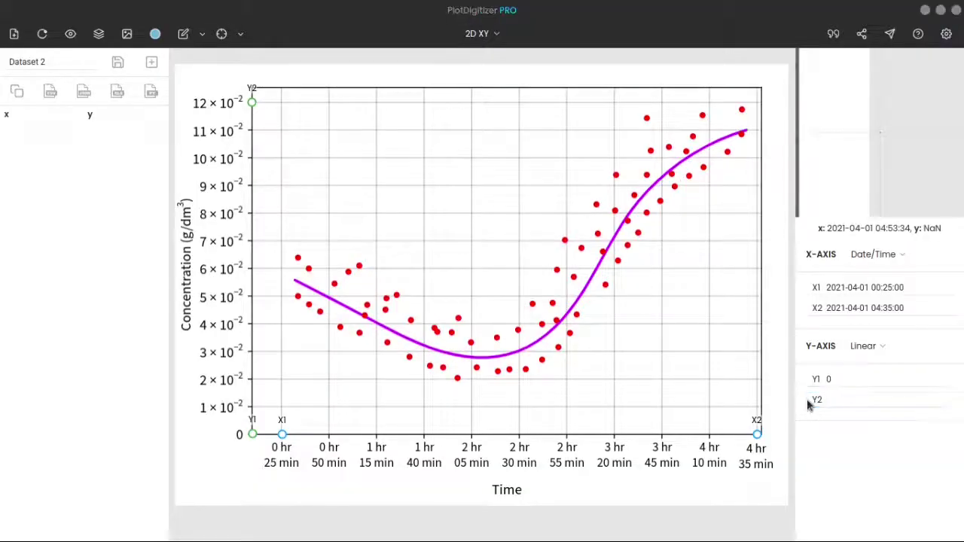
{"action": "left_click", "coordinate": [806, 403]}
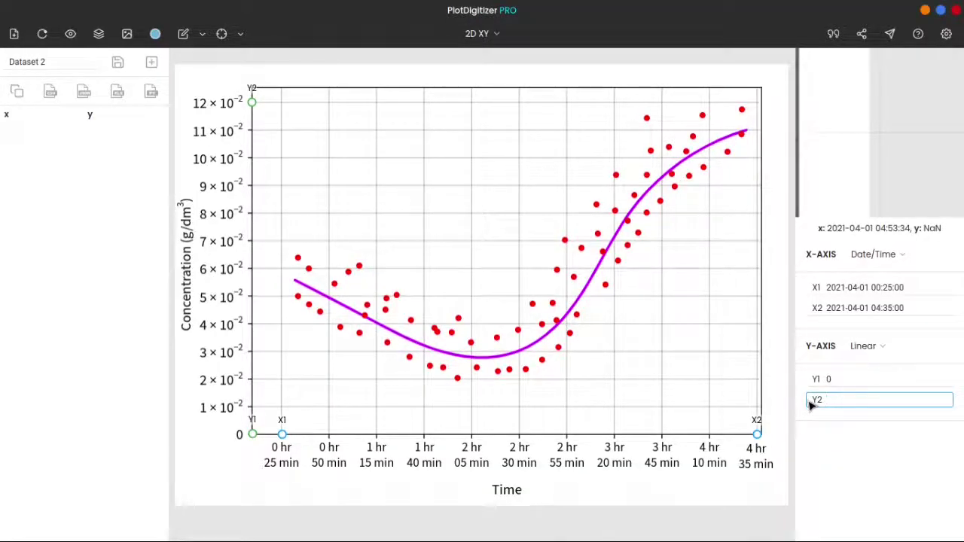
- Paste 12*10^(-2) into the Y2 field
{"action": "key", "text": "ctrl+v"}
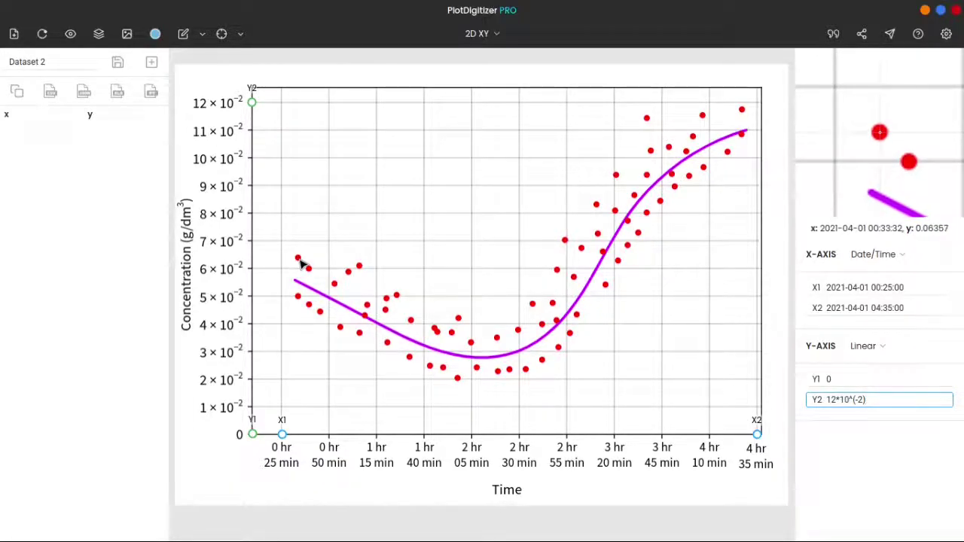
- Place a trial point on the first red dot, adjust it, then delete it
{"action": "left_click", "coordinate": [300, 262]}
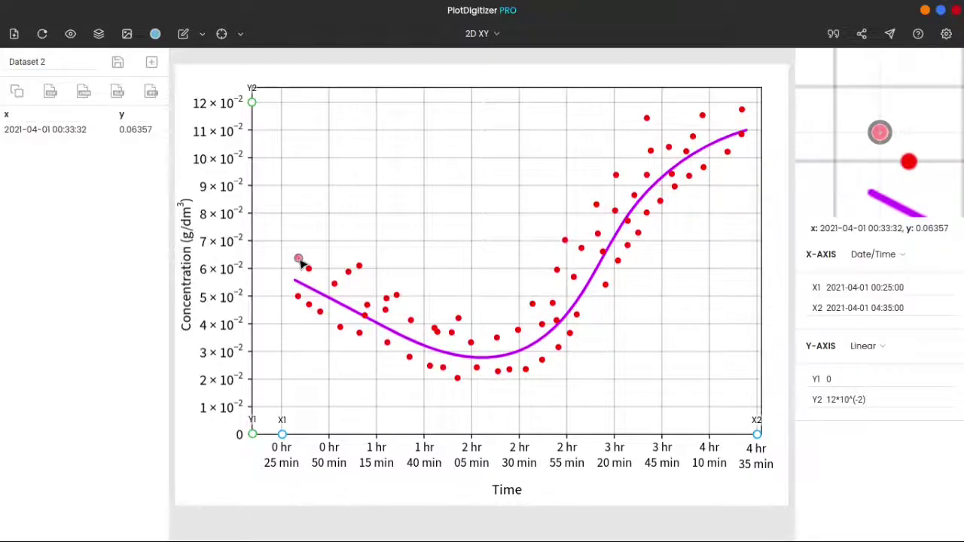
{"action": "left_click", "coordinate": [298, 260]}
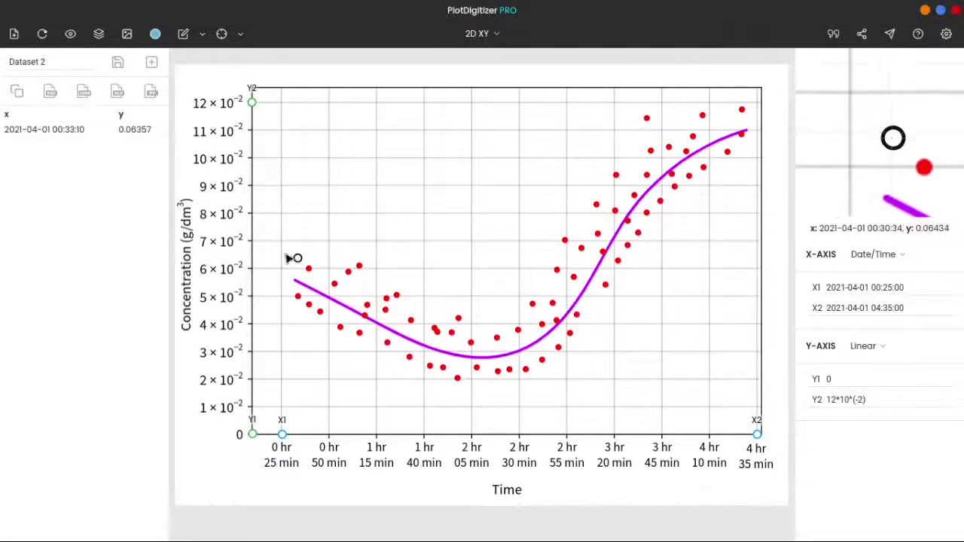
{"action": "left_click_drag", "start_coordinate": [298, 259], "coordinate": [310, 269]}
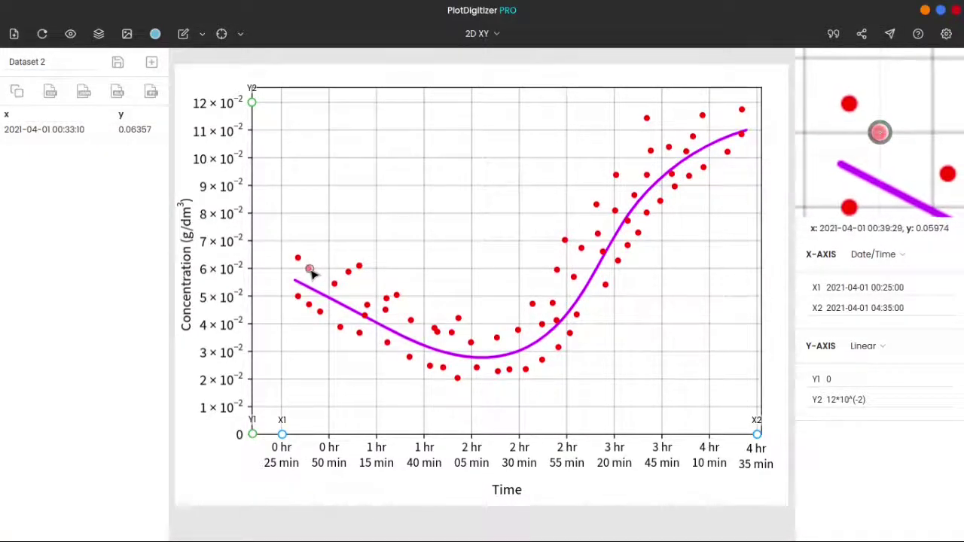
{"action": "left_click_drag", "start_coordinate": [309, 268], "coordinate": [309, 270]}
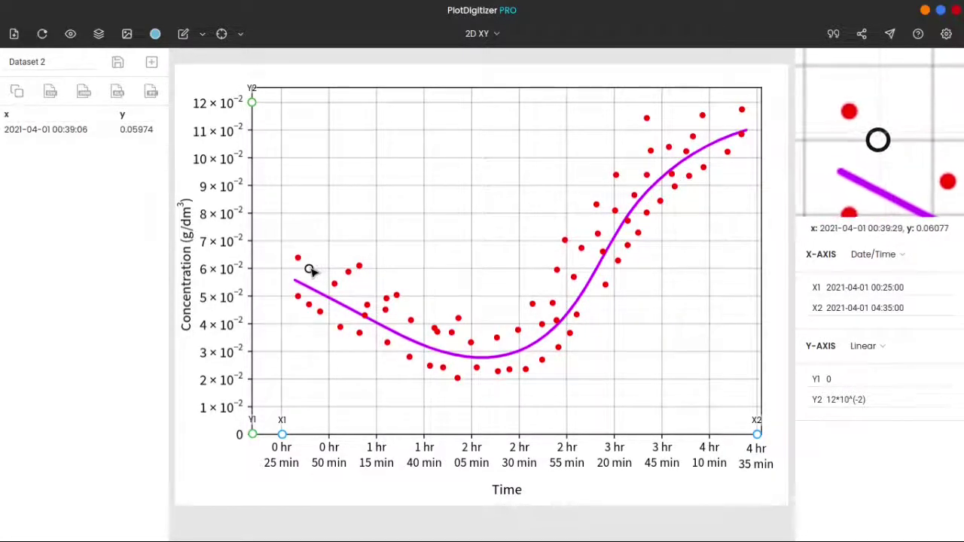
{"action": "key", "text": "Delete"}
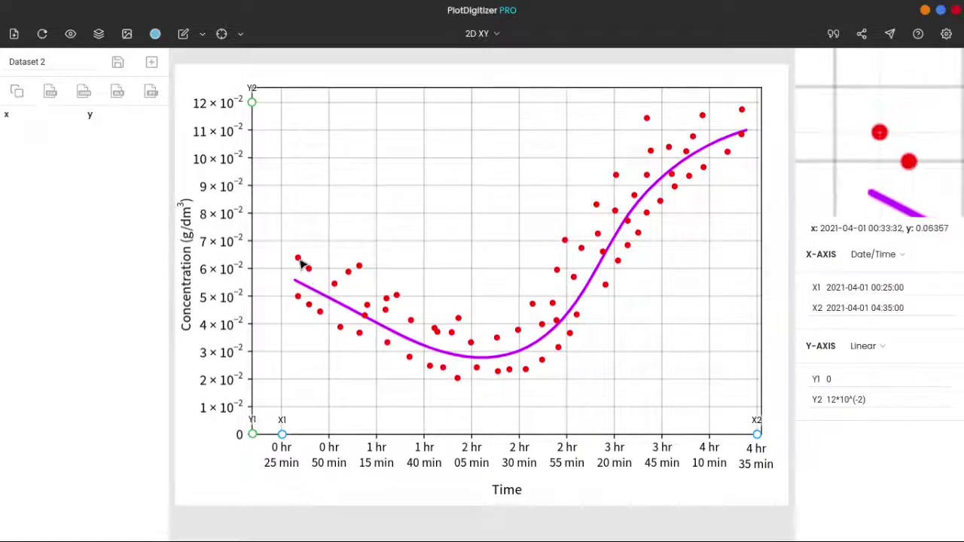
- Mark the red scatter points from the graph's start through about 1 hr 40 min
{"action": "left_click", "coordinate": [298, 259]}
{"action": "left_click", "coordinate": [309, 268]}
{"action": "left_click", "coordinate": [298, 297]}
{"action": "left_click", "coordinate": [309, 304]}
{"action": "left_click", "coordinate": [320, 311]}
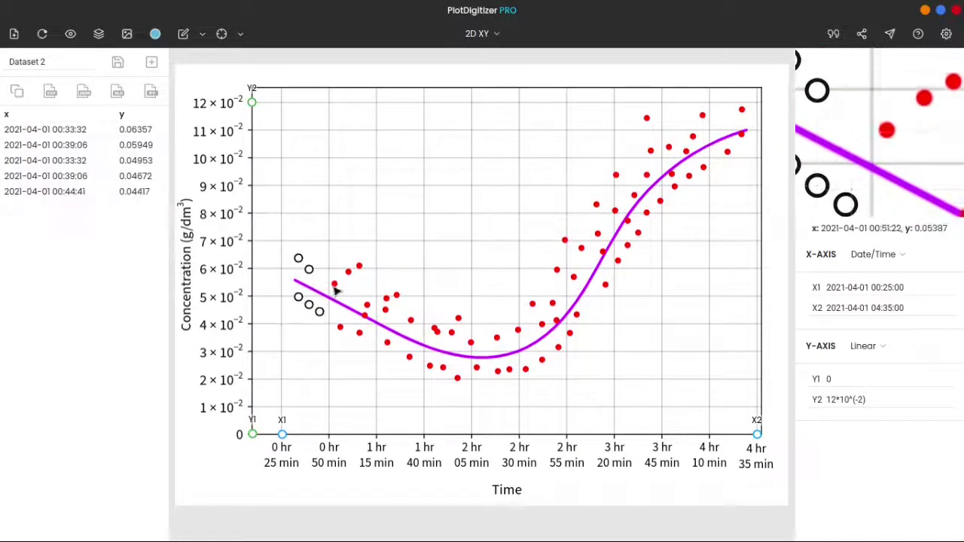
{"action": "left_click", "coordinate": [334, 282]}
{"action": "left_click", "coordinate": [347, 269]}
{"action": "left_click", "coordinate": [358, 265]}
{"action": "left_click", "coordinate": [367, 305]}
{"action": "left_click", "coordinate": [364, 314]}
{"action": "left_click", "coordinate": [359, 332]}
{"action": "left_click", "coordinate": [339, 326]}
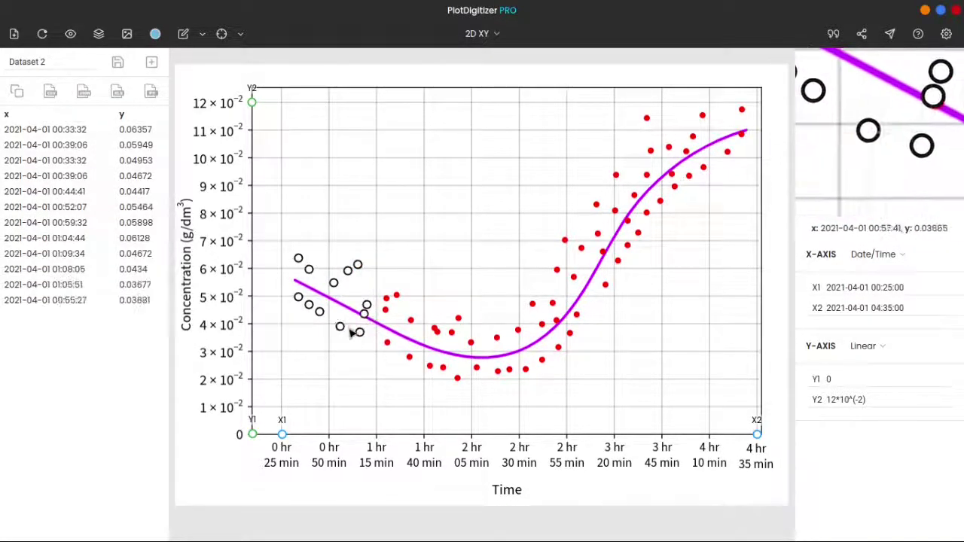
{"action": "left_click", "coordinate": [385, 308]}
{"action": "left_click", "coordinate": [386, 298]}
{"action": "left_click", "coordinate": [397, 294]}
{"action": "left_click", "coordinate": [410, 319]}
{"action": "left_click", "coordinate": [387, 343]}
{"action": "left_click", "coordinate": [408, 357]}
{"action": "left_click", "coordinate": [430, 366]}
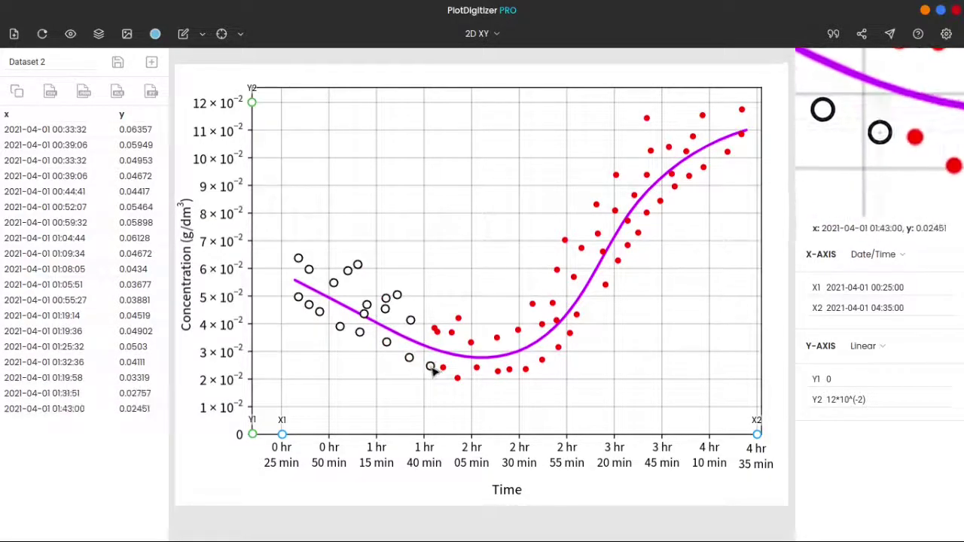
{"action": "left_click", "coordinate": [443, 368]}
{"action": "left_click", "coordinate": [457, 378]}
{"action": "left_click", "coordinate": [451, 333]}
{"action": "left_click", "coordinate": [458, 318]}
- Mark the scatter points around the curve's minimum and along its rising, steep section
{"action": "left_click", "coordinate": [470, 343]}
{"action": "left_click", "coordinate": [437, 333]}
{"action": "left_click", "coordinate": [435, 329]}
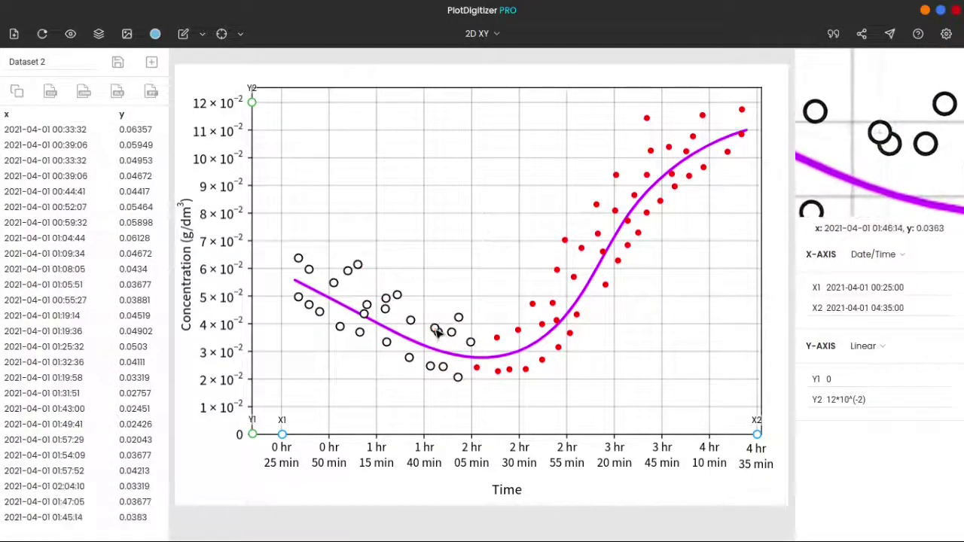
{"action": "left_click", "coordinate": [477, 369]}
{"action": "left_click", "coordinate": [497, 371]}
{"action": "left_click", "coordinate": [509, 369]}
{"action": "left_click", "coordinate": [496, 337]}
{"action": "left_click", "coordinate": [517, 329]}
{"action": "left_click", "coordinate": [525, 369]}
{"action": "left_click", "coordinate": [542, 360]}
{"action": "left_click", "coordinate": [558, 347]}
{"action": "left_click", "coordinate": [569, 333]}
{"action": "left_click", "coordinate": [576, 314]}
{"action": "left_click", "coordinate": [557, 320]}
{"action": "left_click", "coordinate": [543, 324]}
{"action": "left_click", "coordinate": [573, 277]}
{"action": "left_click", "coordinate": [557, 269]}
{"action": "left_click", "coordinate": [602, 251]}
{"action": "left_click", "coordinate": [605, 284]}
{"action": "left_click", "coordinate": [617, 261]}
{"action": "left_click", "coordinate": [626, 243]}
{"action": "left_click", "coordinate": [598, 234]}
{"action": "left_click", "coordinate": [565, 239]}
{"action": "left_click", "coordinate": [597, 203]}
{"action": "left_click", "coordinate": [615, 211]}
- Mark the upper scatter points from about 3 hr 20 min to the curve's end
{"action": "left_click", "coordinate": [627, 221]}
{"action": "left_click", "coordinate": [638, 232]}
{"action": "left_click", "coordinate": [646, 212]}
{"action": "left_click", "coordinate": [660, 200]}
{"action": "left_click", "coordinate": [635, 195]}
{"action": "left_click", "coordinate": [616, 174]}
{"action": "left_click", "coordinate": [652, 151]}
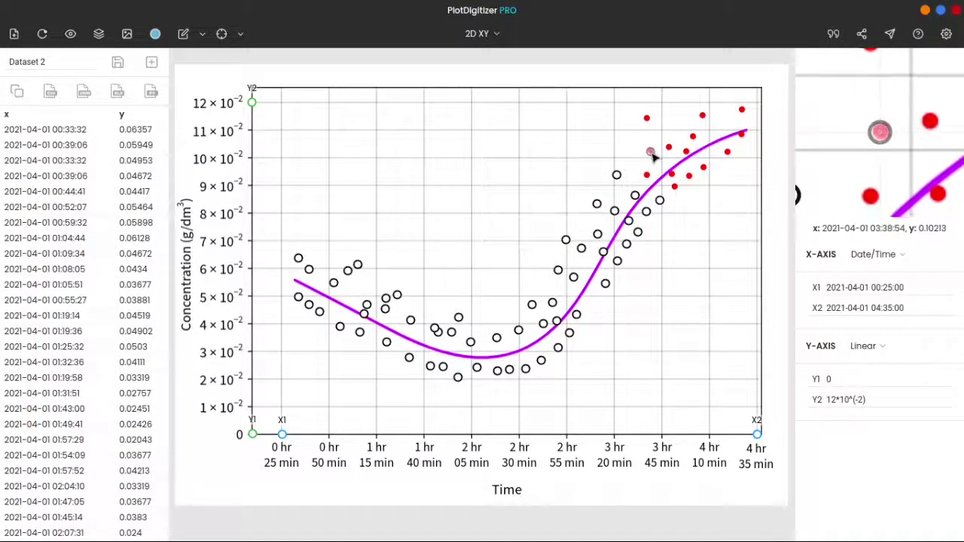
{"action": "left_click", "coordinate": [652, 151]}
{"action": "left_click", "coordinate": [647, 175]}
{"action": "left_click", "coordinate": [647, 119]}
{"action": "left_click", "coordinate": [668, 148]}
{"action": "left_click", "coordinate": [672, 174]}
{"action": "left_click", "coordinate": [674, 187]}
{"action": "left_click", "coordinate": [689, 175]}
{"action": "left_click", "coordinate": [687, 152]}
{"action": "left_click", "coordinate": [693, 136]}
{"action": "left_click", "coordinate": [703, 167]}
{"action": "left_click", "coordinate": [727, 152]}
{"action": "left_click", "coordinate": [702, 115]}
{"action": "left_click", "coordinate": [742, 134]}
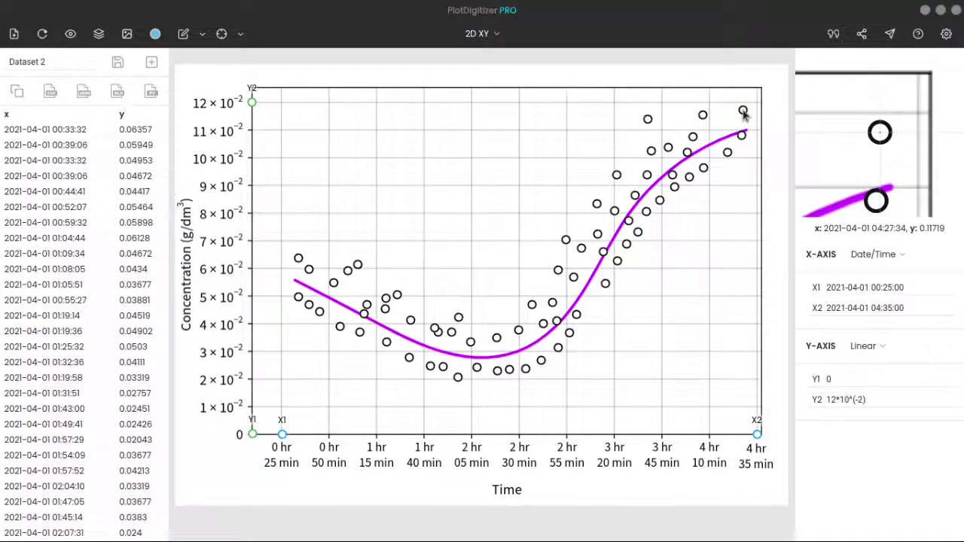
{"action": "left_click", "coordinate": [743, 113]}
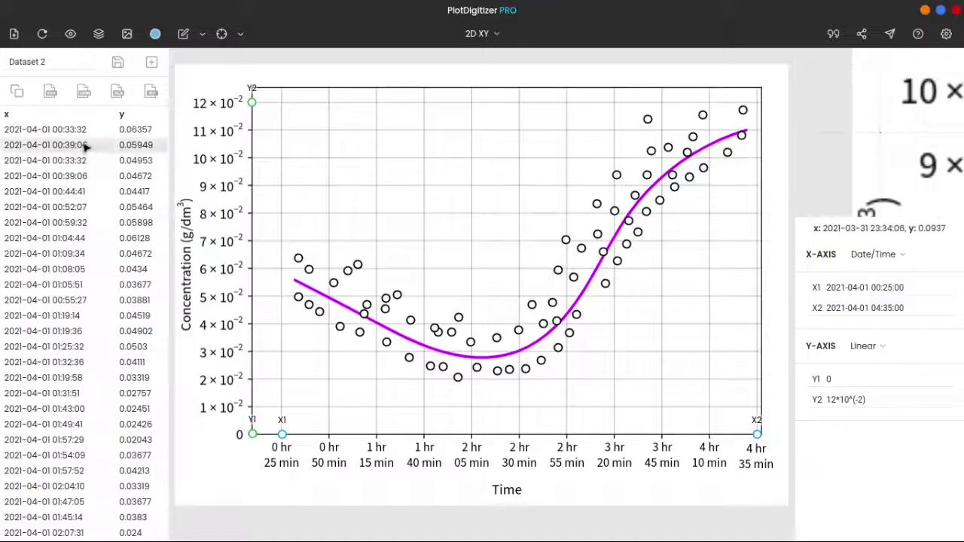
- Replace the Dataset 2 name with 'Scattered Points' and save the dataset
{"action": "scroll", "coordinate": [78, 370], "scroll_direction": "down", "scroll_amount": 10}
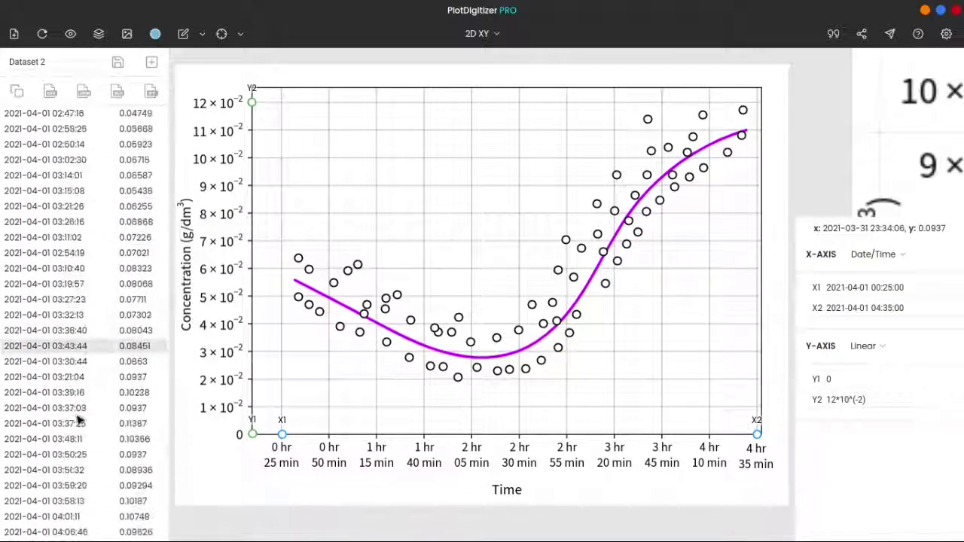
{"action": "scroll", "coordinate": [87, 377], "scroll_direction": "up", "scroll_amount": 10}
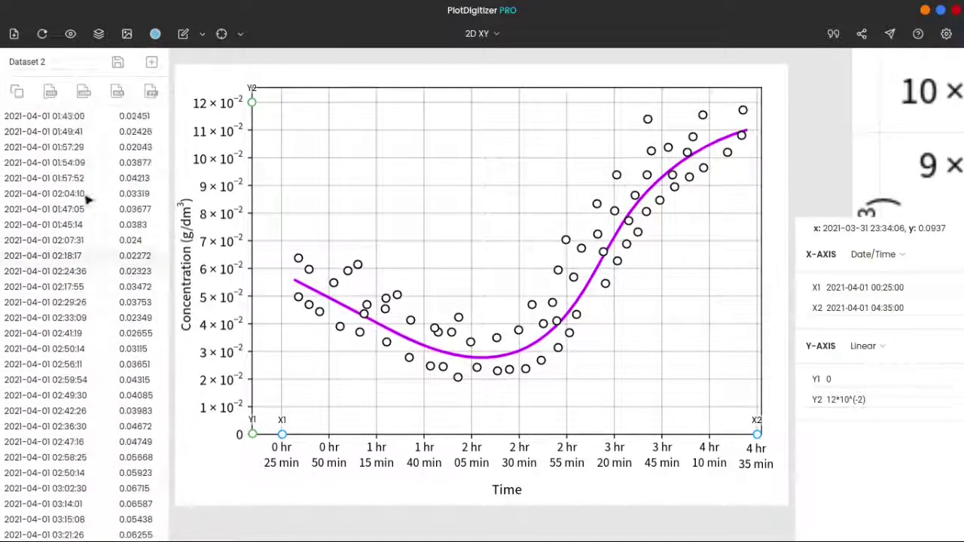
{"action": "left_click", "coordinate": [62, 63]}
{"action": "left_click_drag", "start_coordinate": [61, 63], "coordinate": [3, 65]}
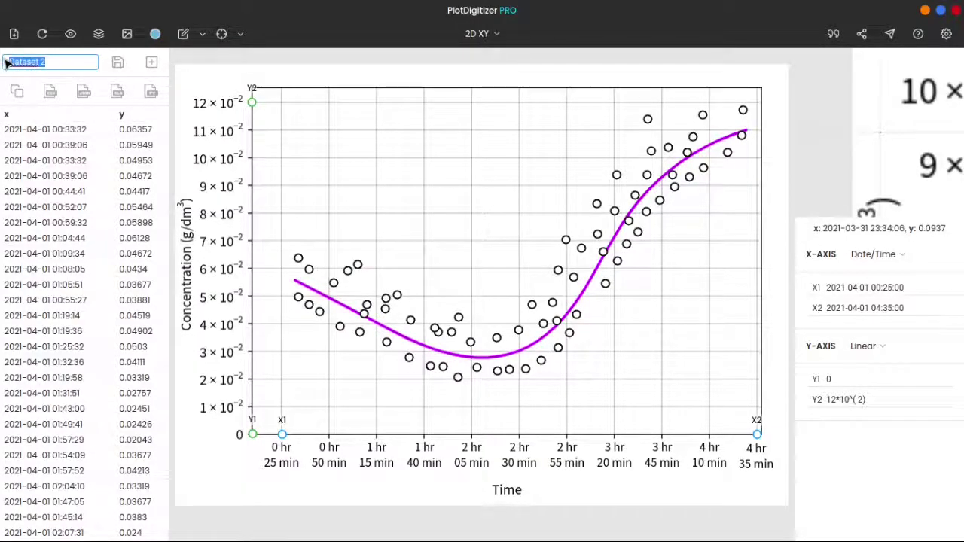
{"action": "type", "text": "Scat"}
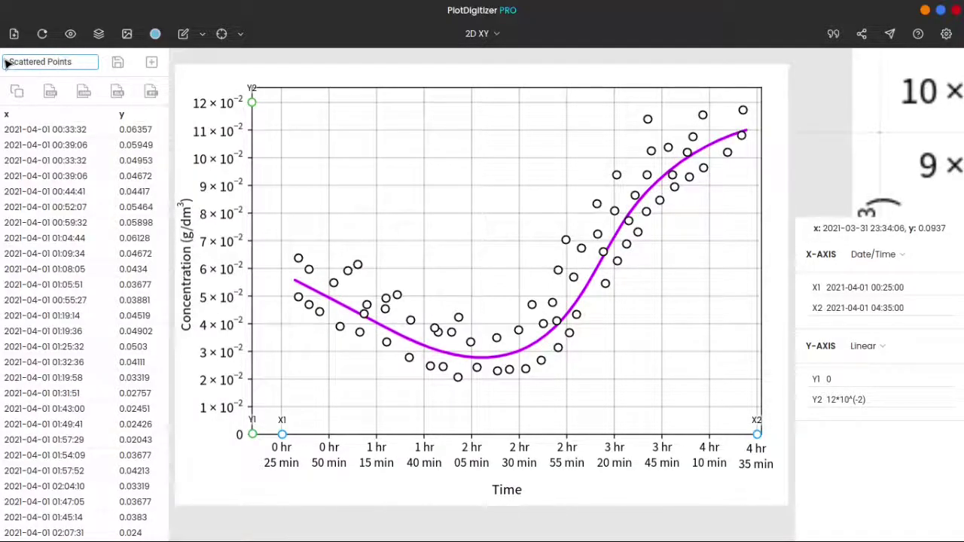
{"action": "type", "text": "tered Points"}
{"action": "left_click", "coordinate": [118, 64]}
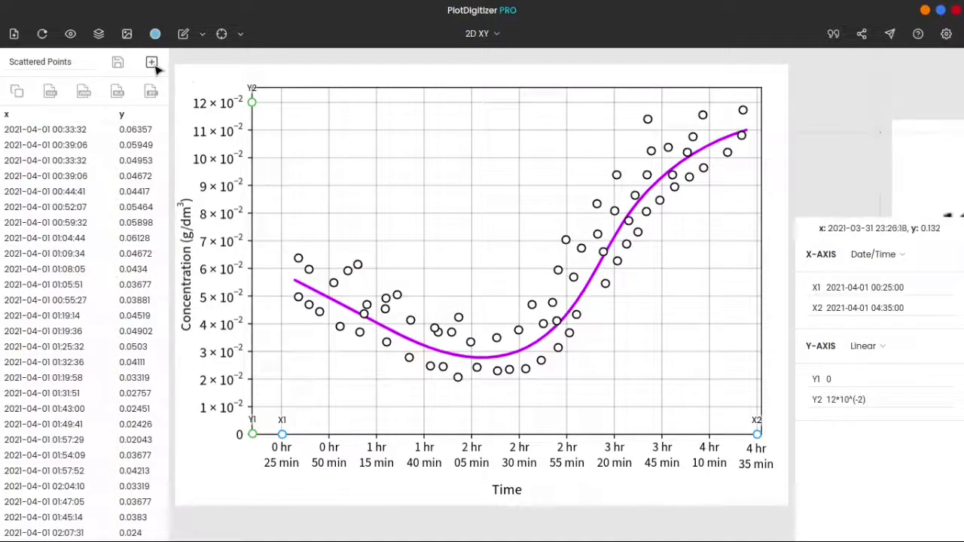
- Add a new Dataset 3 and check the saved Scattered Points values in the Dataset viewer
{"action": "left_click", "coordinate": [153, 66]}
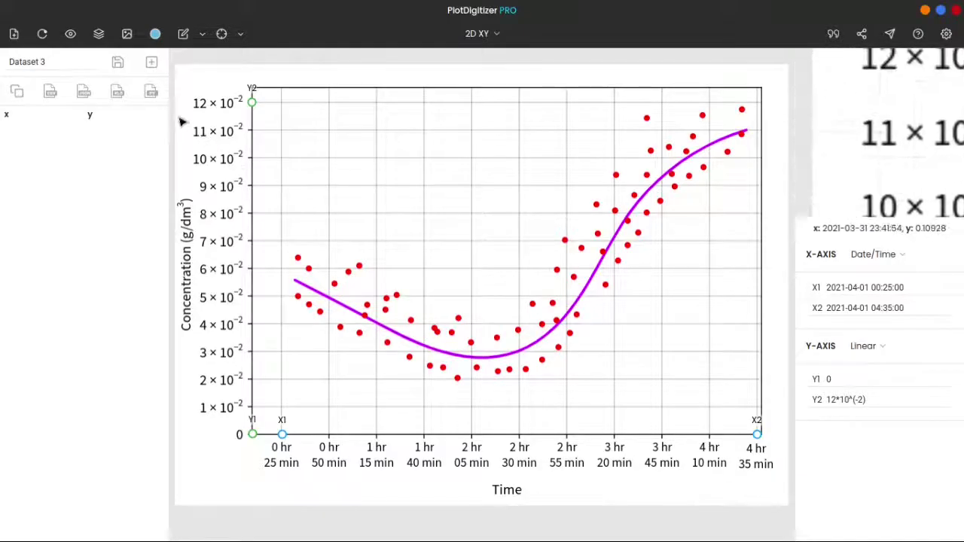
{"action": "left_click", "coordinate": [99, 35]}
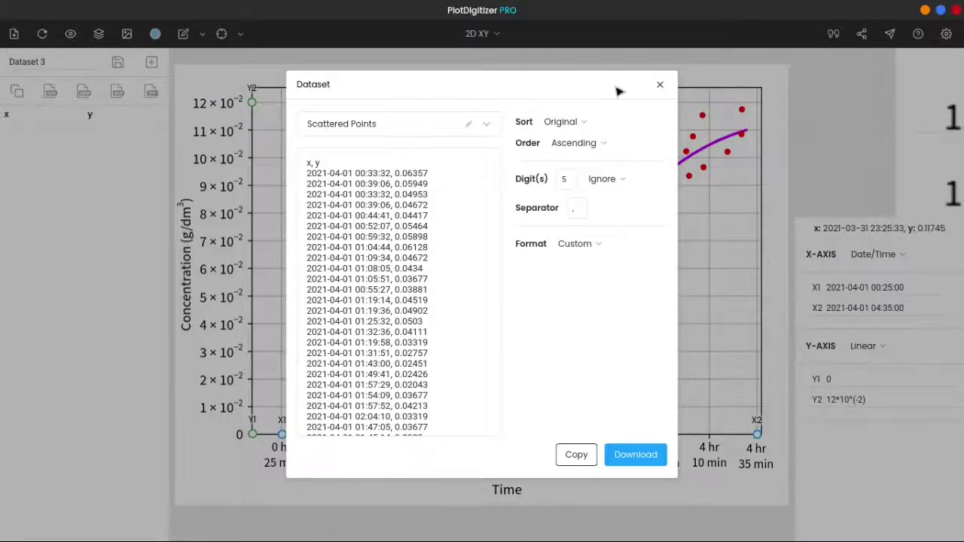
{"action": "left_click", "coordinate": [660, 85]}
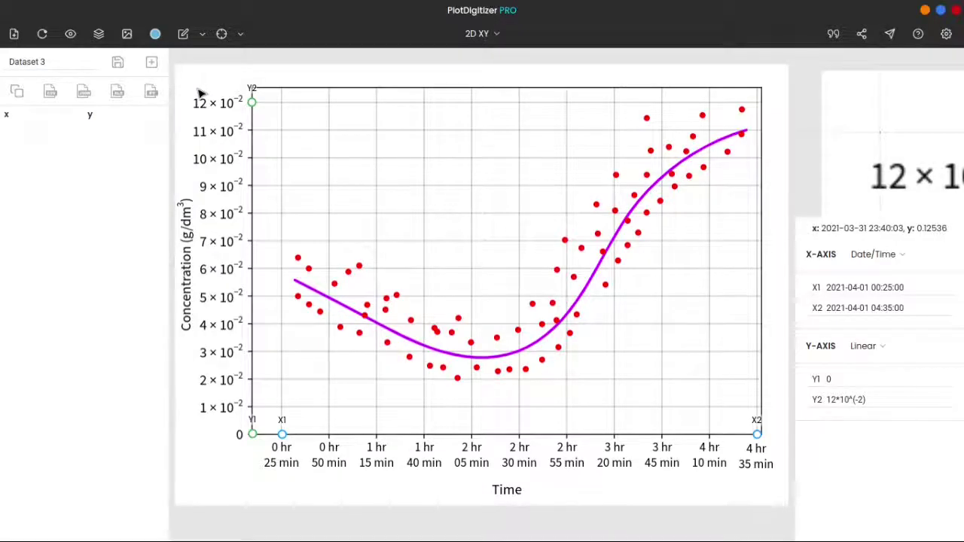
- Trace the purple curve from its start down through the falling part to its minimum
{"action": "left_click", "coordinate": [297, 283]}
{"action": "left_click", "coordinate": [310, 288]}
{"action": "left_click", "coordinate": [326, 297]}
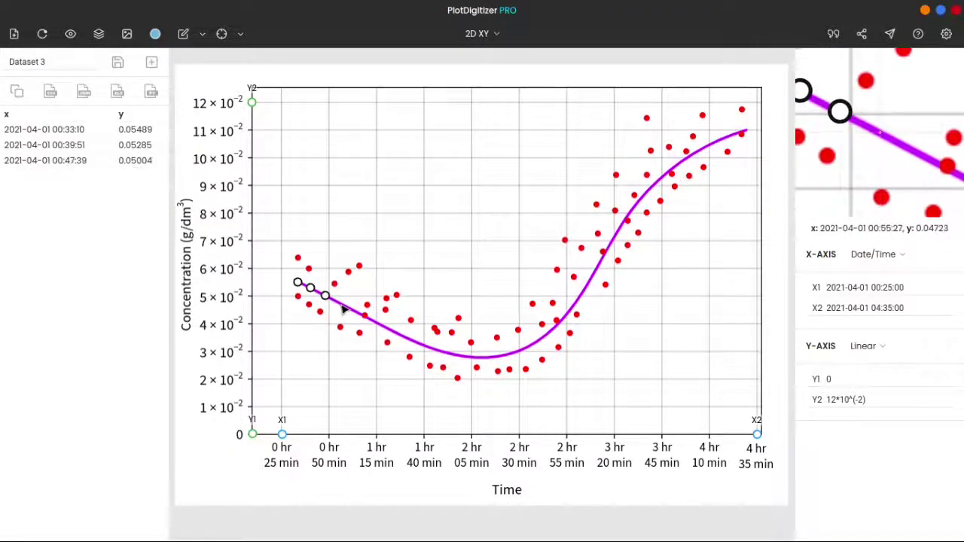
{"action": "left_click", "coordinate": [340, 304]}
{"action": "left_click", "coordinate": [354, 310]}
{"action": "left_click", "coordinate": [368, 318]}
{"action": "left_click", "coordinate": [381, 325]}
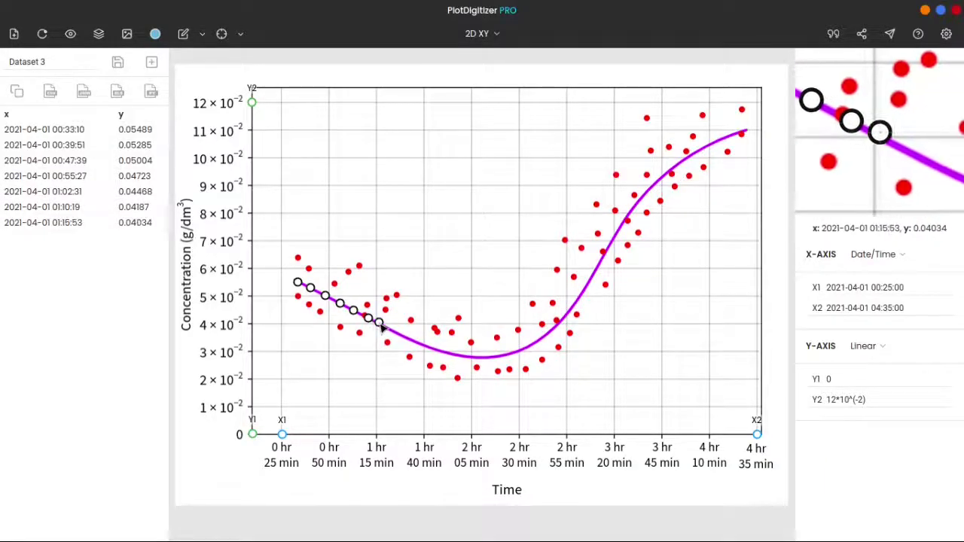
{"action": "left_click", "coordinate": [395, 332]}
{"action": "left_click", "coordinate": [408, 339]}
{"action": "left_click", "coordinate": [425, 347]}
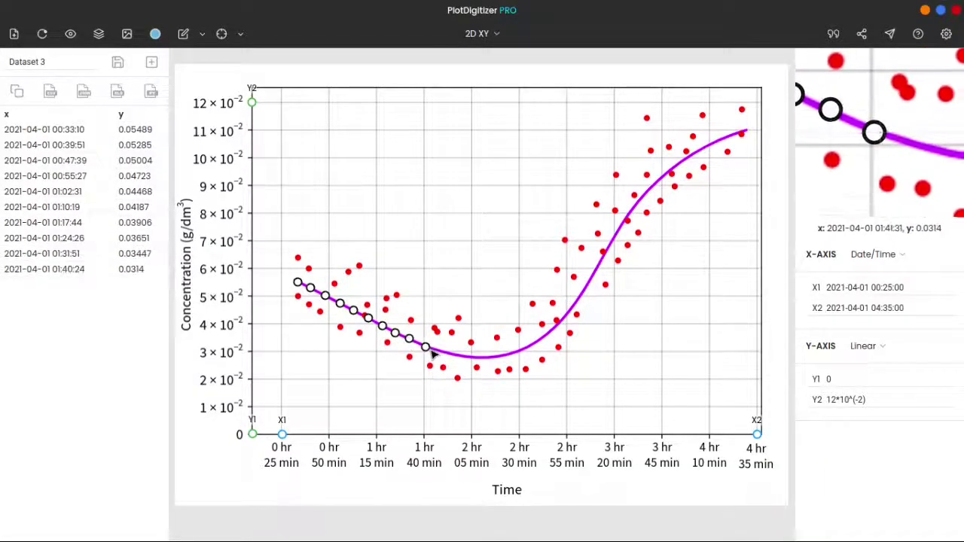
{"action": "left_click", "coordinate": [443, 352]}
{"action": "left_click", "coordinate": [462, 355]}
{"action": "left_click", "coordinate": [487, 358]}
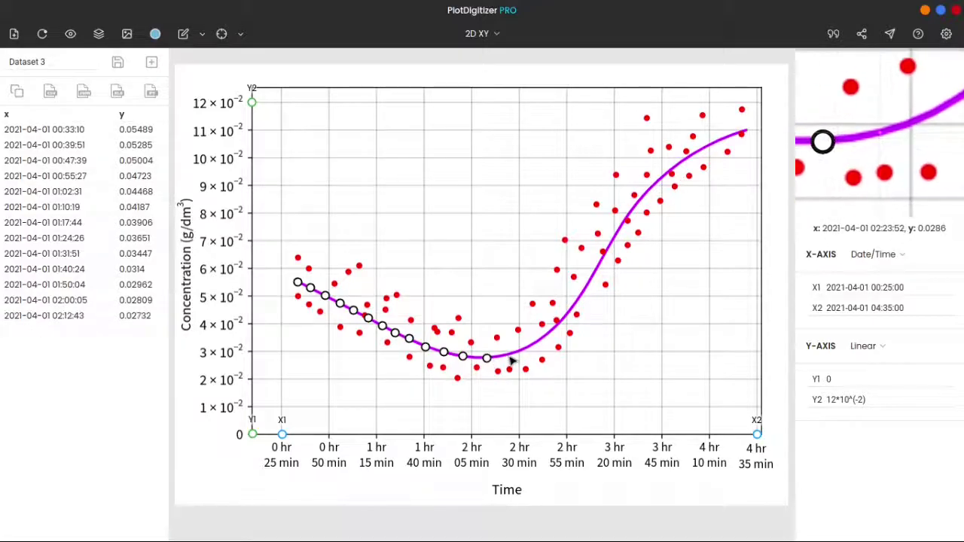
- Trace the curve's rising, steep and upper parts up to its final end point
{"action": "left_click", "coordinate": [508, 355]}
{"action": "left_click", "coordinate": [528, 347]}
{"action": "left_click", "coordinate": [543, 338]}
{"action": "left_click", "coordinate": [558, 324]}
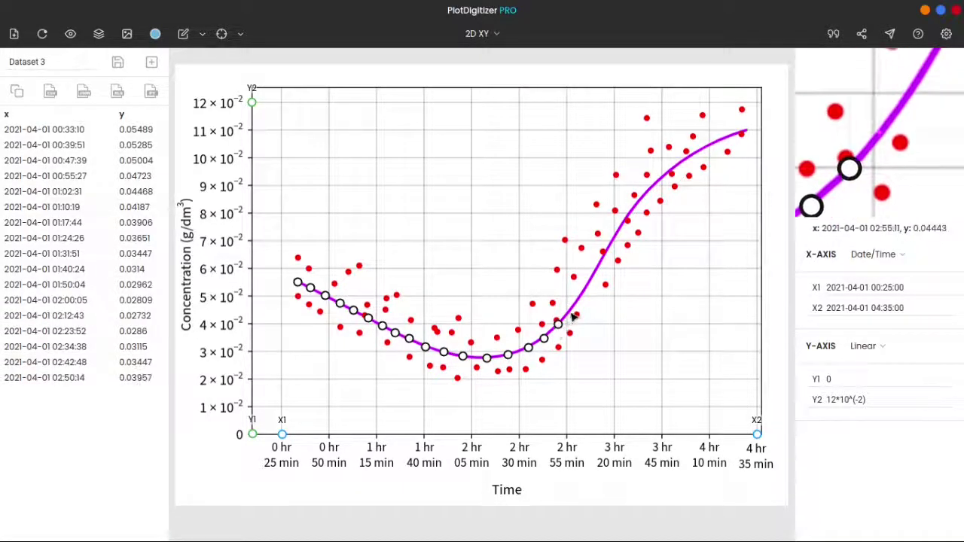
{"action": "left_click", "coordinate": [569, 311]}
{"action": "left_click", "coordinate": [580, 295]}
{"action": "left_click", "coordinate": [591, 278]}
{"action": "left_click", "coordinate": [602, 258]}
{"action": "left_click", "coordinate": [612, 241]}
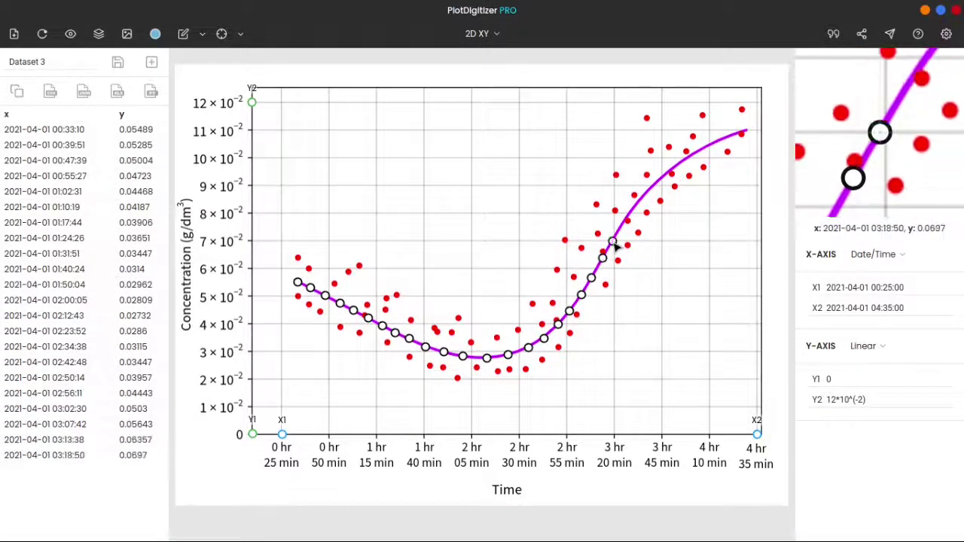
{"action": "left_click", "coordinate": [622, 224]}
{"action": "left_click", "coordinate": [636, 205]}
{"action": "left_click", "coordinate": [653, 186]}
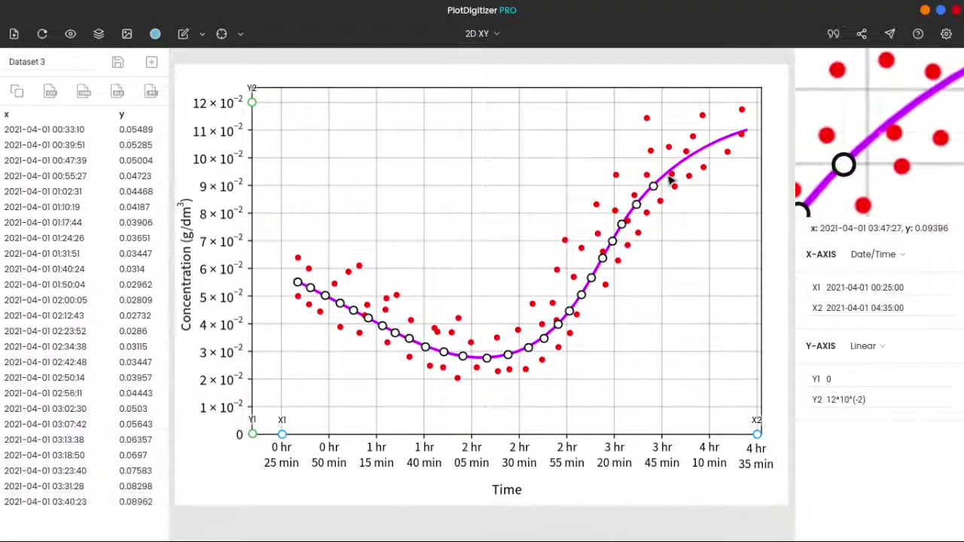
{"action": "left_click", "coordinate": [667, 174]}
{"action": "left_click", "coordinate": [686, 158]}
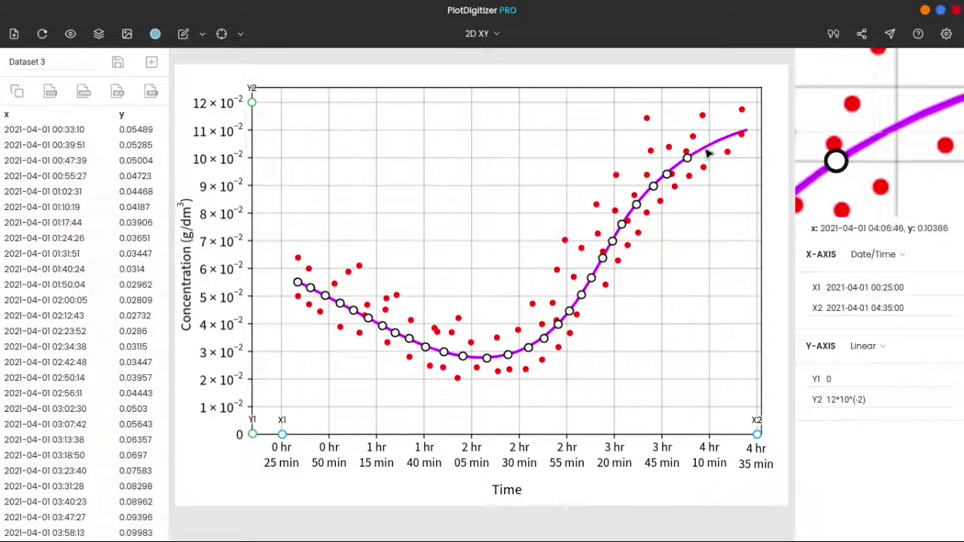
{"action": "left_click", "coordinate": [705, 147]}
{"action": "left_click", "coordinate": [724, 138]}
{"action": "left_click", "coordinate": [743, 132]}
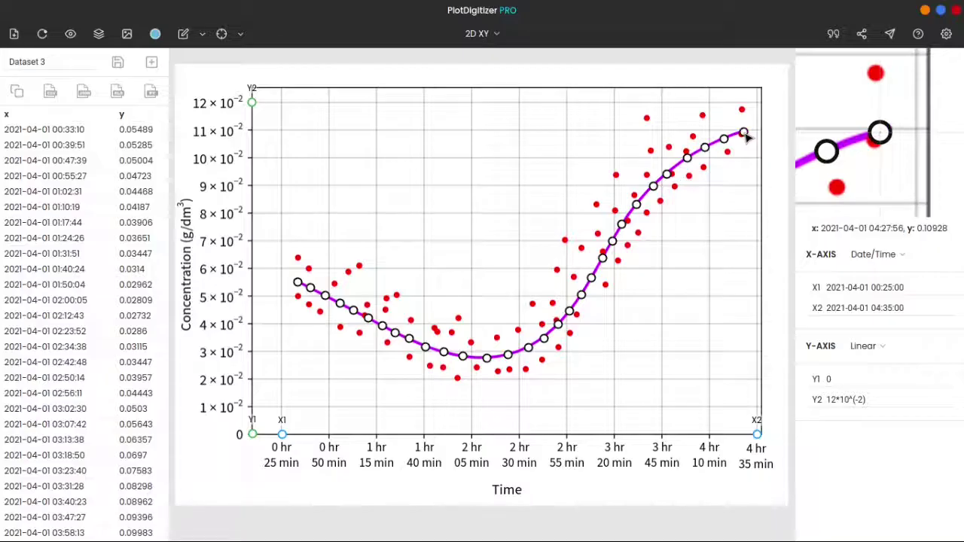
- Replace the Dataset 3 name with 'Curve' and save the dataset
{"action": "double_click", "coordinate": [39, 63]}
{"action": "left_click_drag", "start_coordinate": [39, 63], "coordinate": [9, 65]}
{"action": "type", "text": "Curve"}
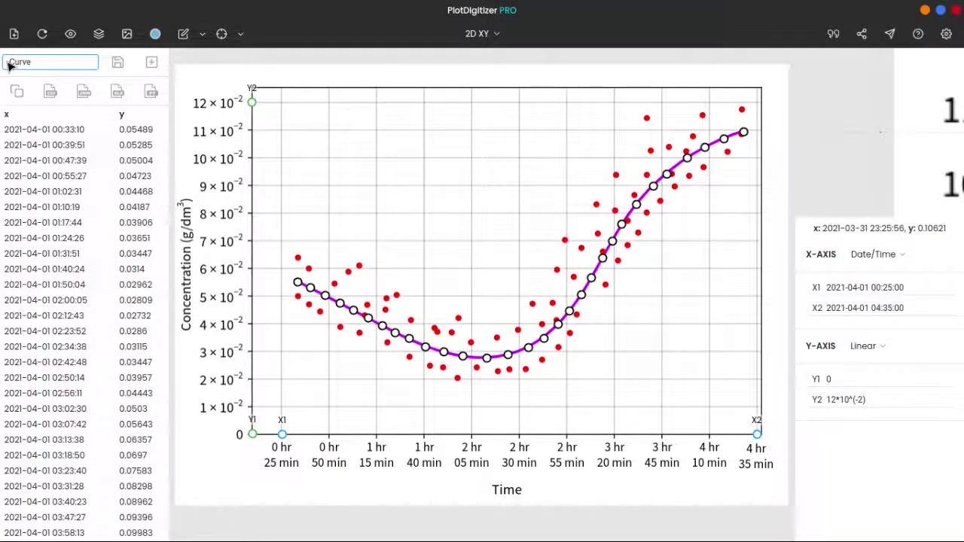
{"action": "left_click", "coordinate": [117, 61]}
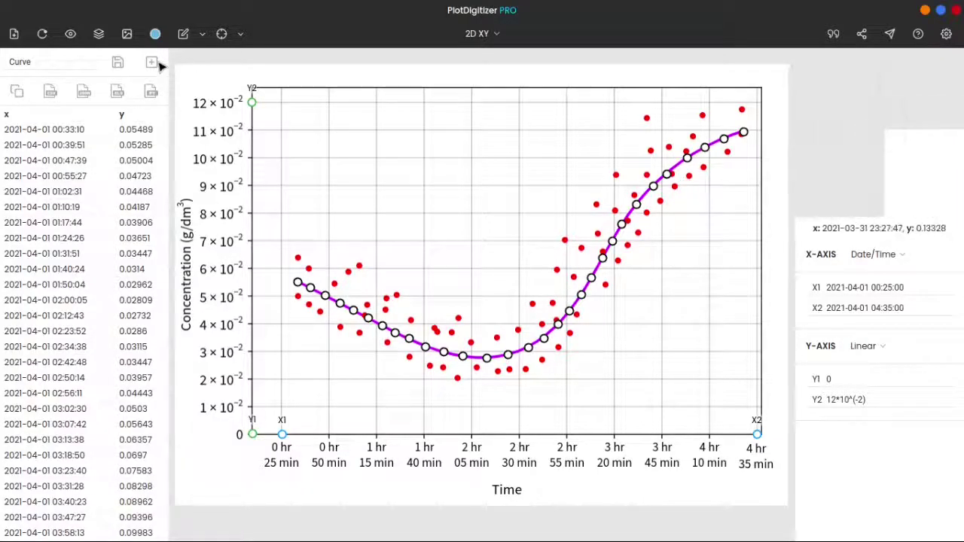
- In the Dataset export view, delete the empty duplicate Scattered Points dataset
{"action": "left_click", "coordinate": [98, 35]}
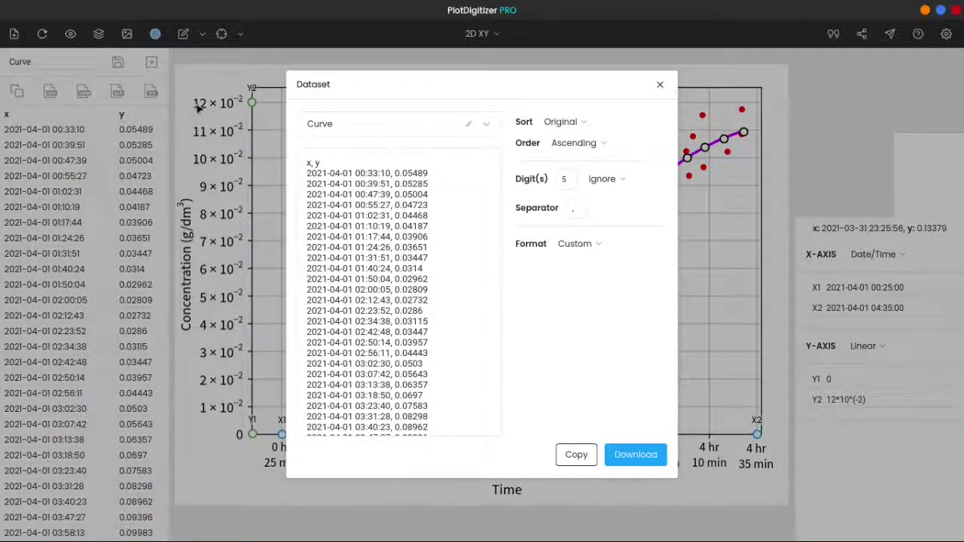
{"action": "left_click", "coordinate": [383, 133]}
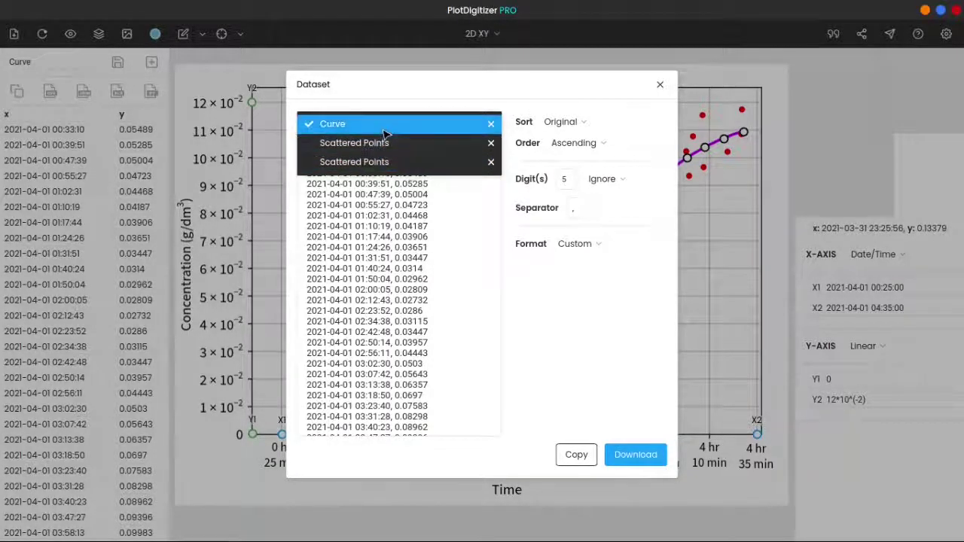
{"action": "left_click", "coordinate": [383, 147]}
{"action": "left_click", "coordinate": [383, 133]}
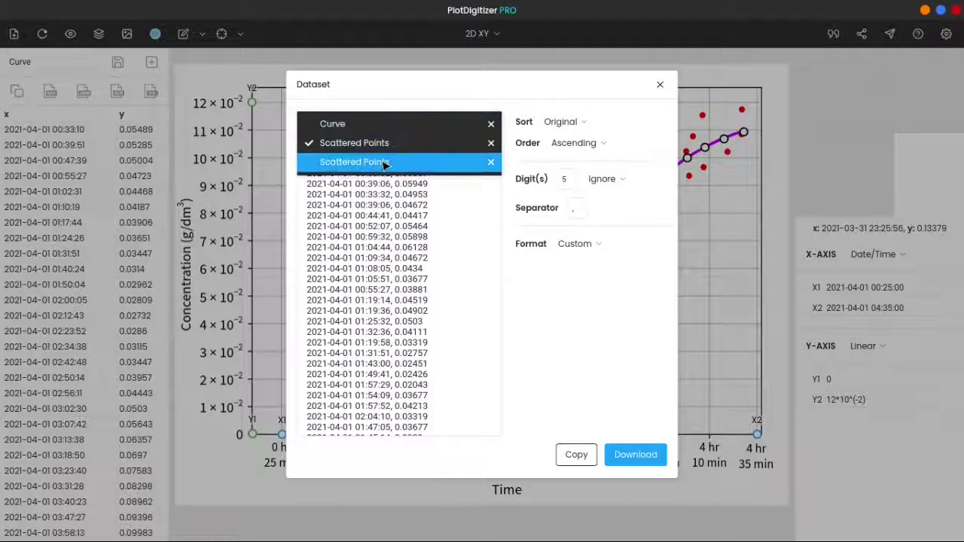
{"action": "left_click", "coordinate": [384, 162]}
{"action": "left_click", "coordinate": [448, 134]}
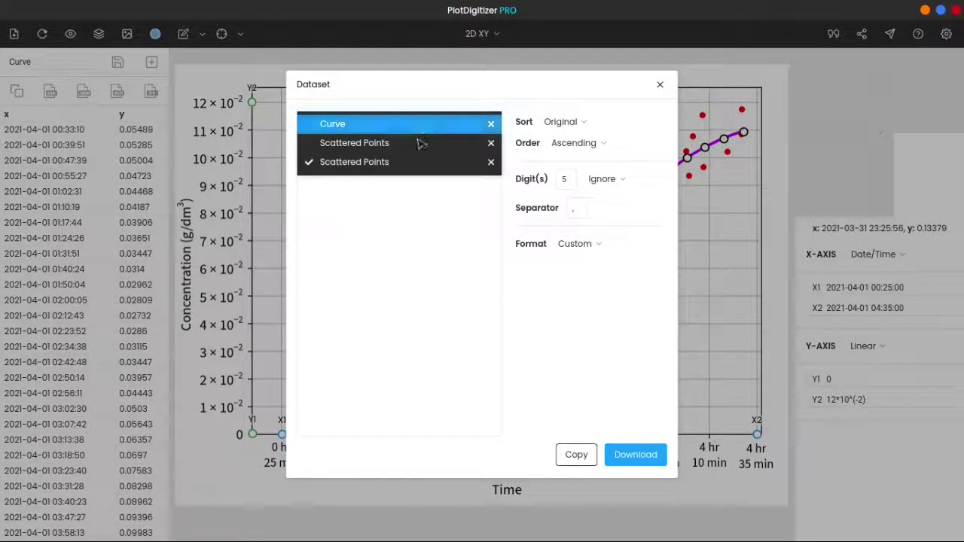
{"action": "left_click", "coordinate": [490, 161]}
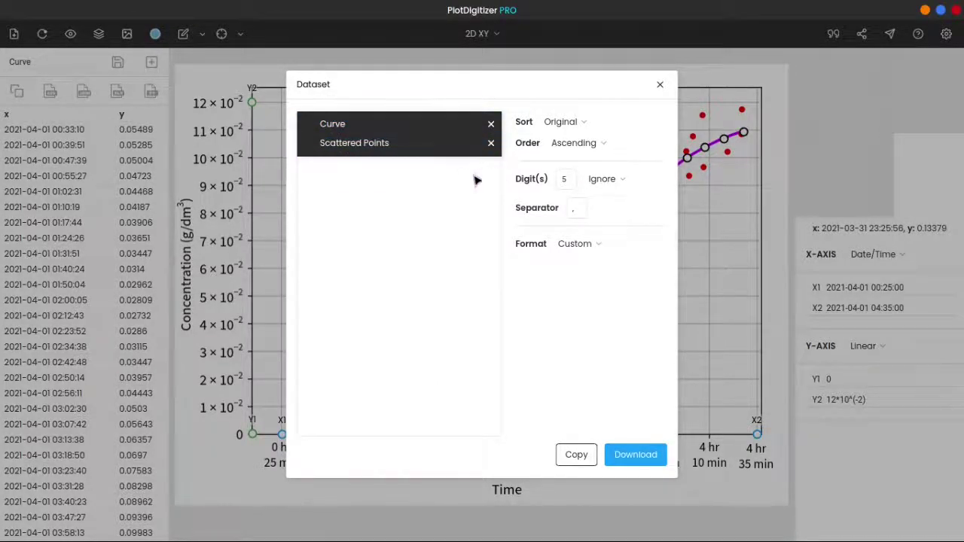
- Check the Curve data, then switch the view back to the Scattered Points values
{"action": "left_click", "coordinate": [369, 144]}
{"action": "left_click", "coordinate": [365, 126]}
{"action": "left_click", "coordinate": [366, 129]}
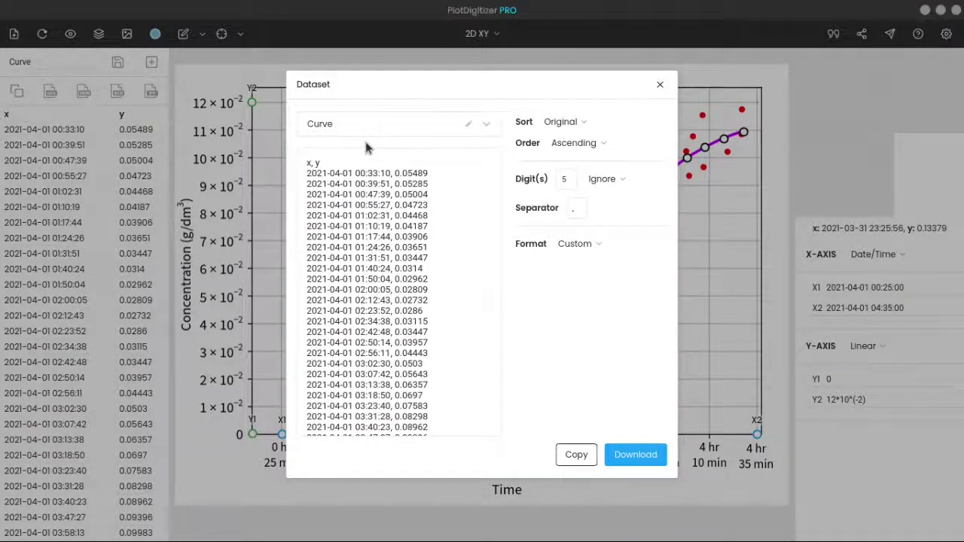
{"action": "left_click", "coordinate": [371, 133]}
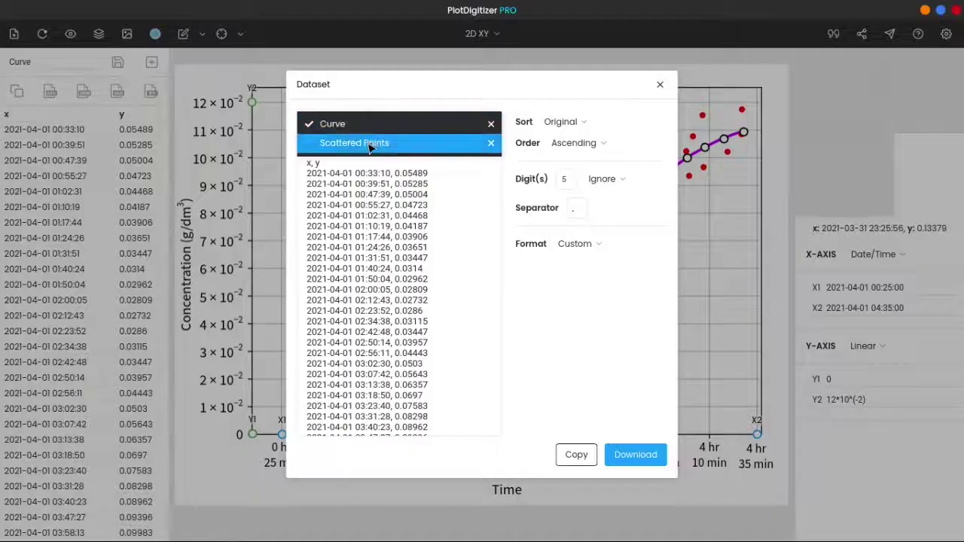
{"action": "left_click", "coordinate": [378, 146]}
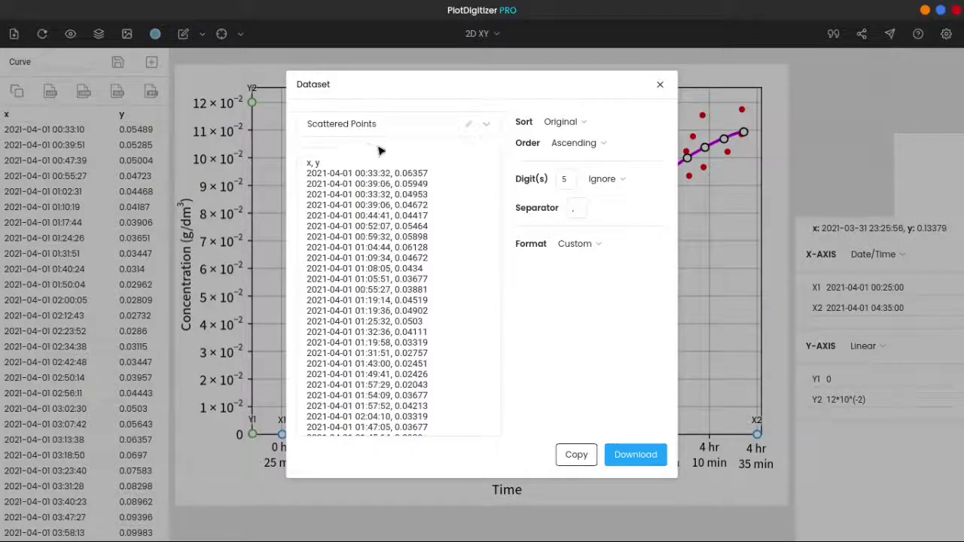
- Sort the Scattered Points by Y ascending and round values to 3 fixed digits
{"action": "left_click", "coordinate": [565, 124]}
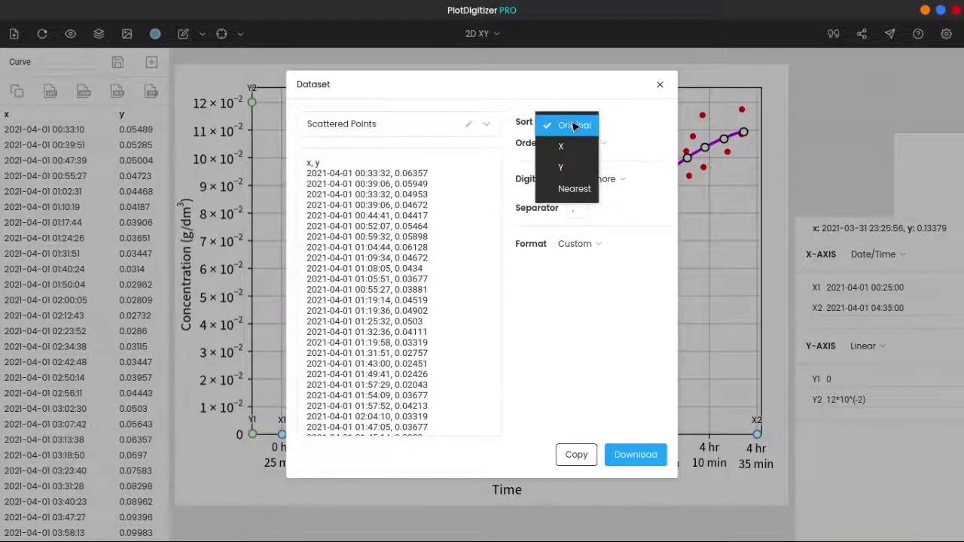
{"action": "left_click", "coordinate": [576, 166]}
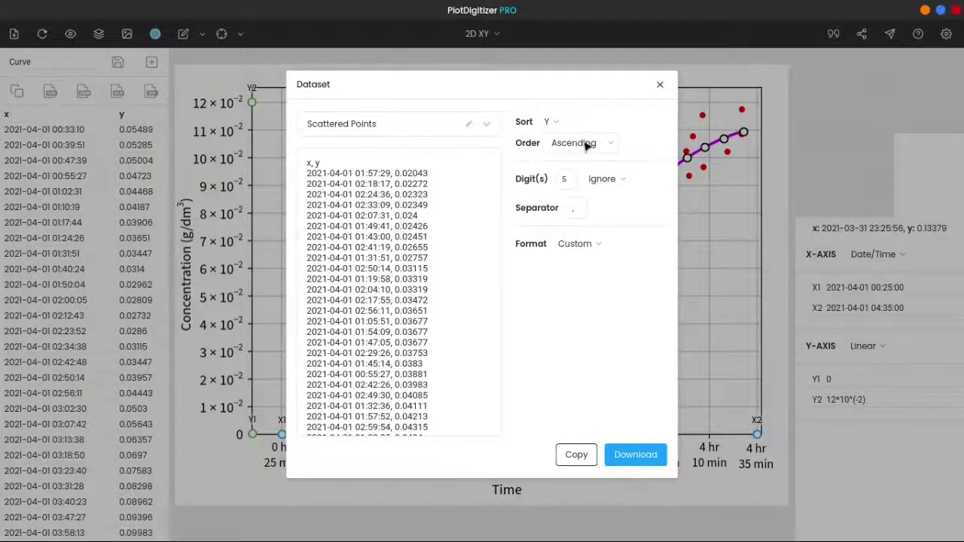
{"action": "left_click", "coordinate": [587, 145]}
{"action": "left_click", "coordinate": [580, 150]}
{"action": "left_click_drag", "start_coordinate": [569, 183], "coordinate": [553, 183]}
{"action": "type", "text": "3"}
{"action": "left_click", "coordinate": [606, 180]}
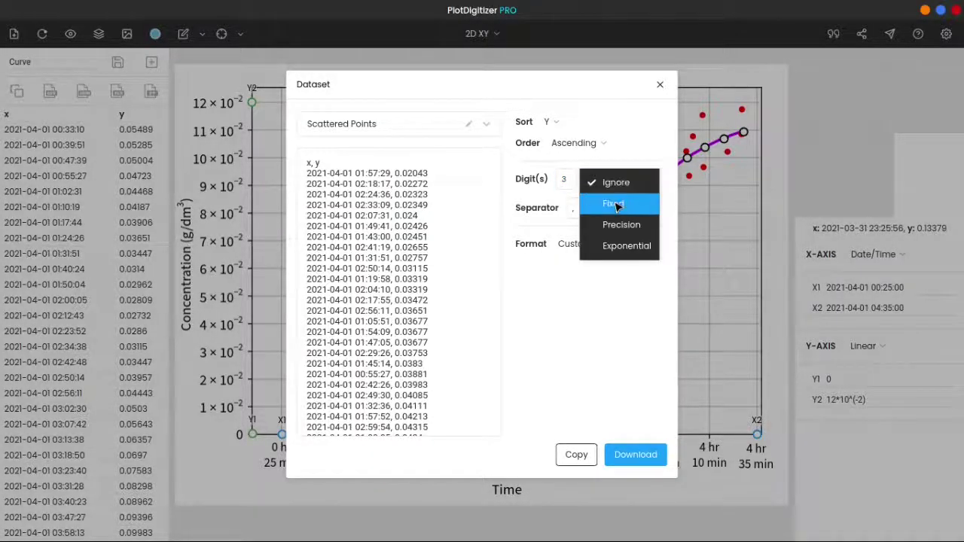
{"action": "left_click", "coordinate": [616, 205]}
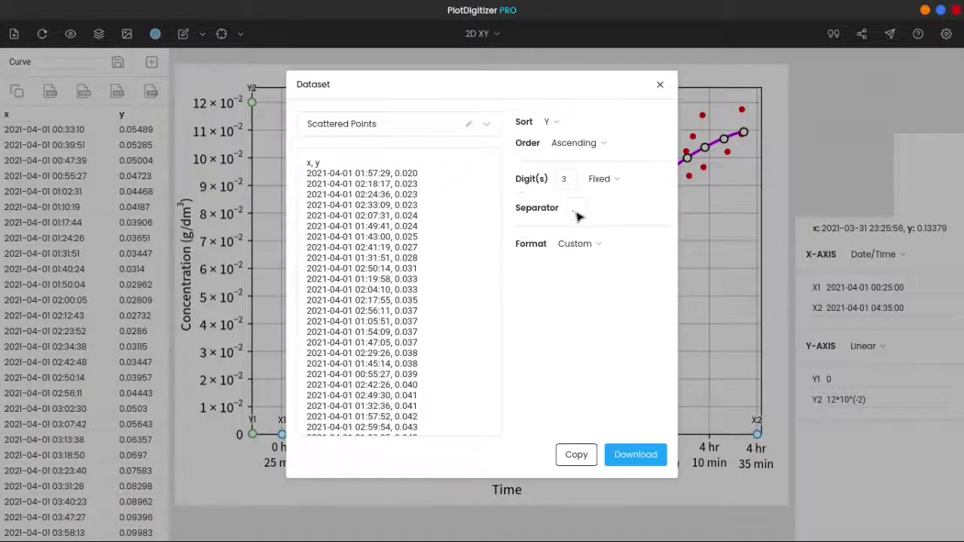
- Download the Scattered Points in MS Excel format, then close the Dataset dialog
{"action": "left_click", "coordinate": [586, 246]}
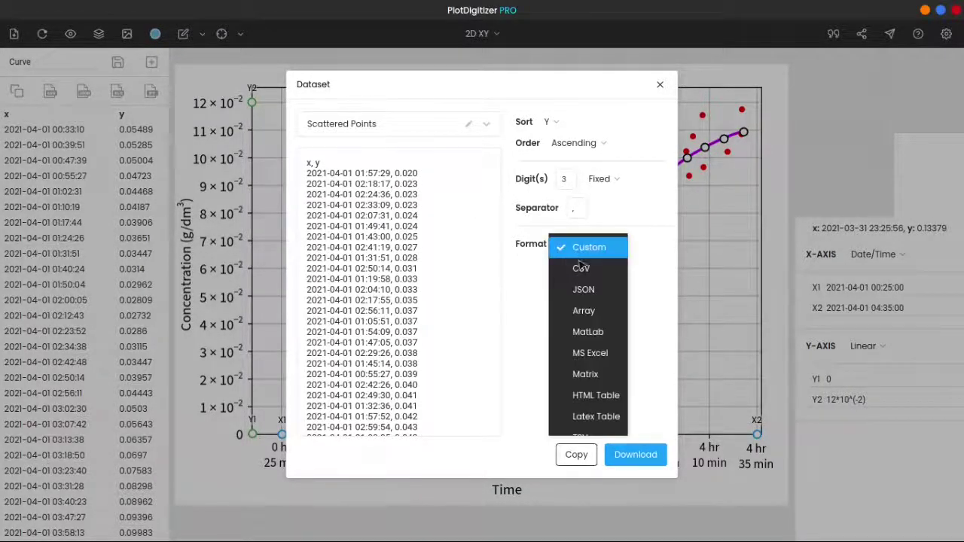
{"action": "left_click", "coordinate": [588, 332]}
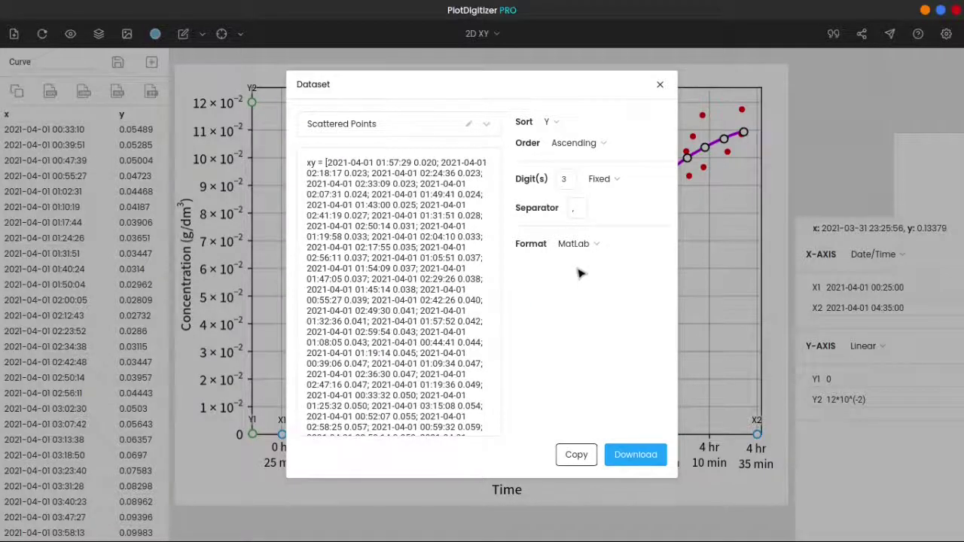
{"action": "left_click", "coordinate": [574, 245]}
{"action": "left_click", "coordinate": [588, 307]}
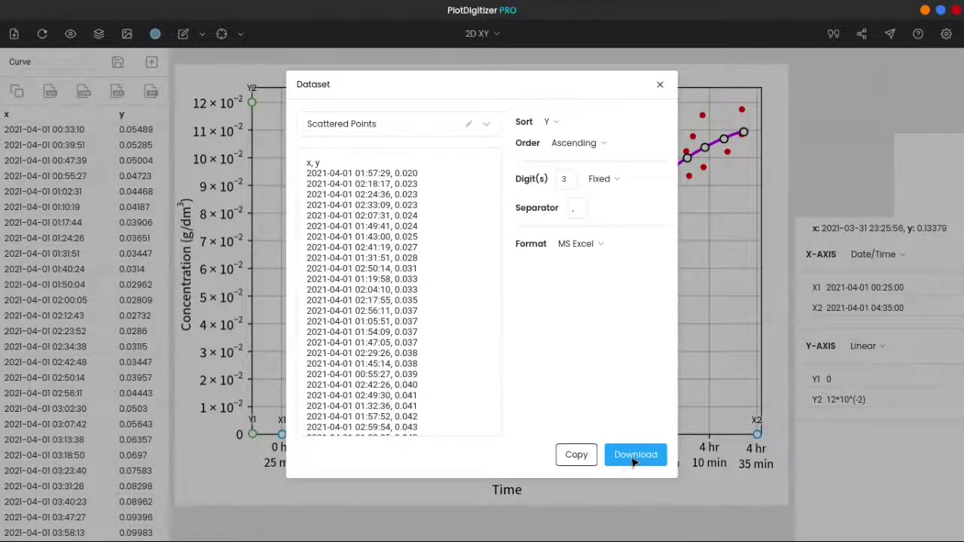
{"action": "left_click", "coordinate": [603, 450]}
{"action": "left_click", "coordinate": [435, 128]}
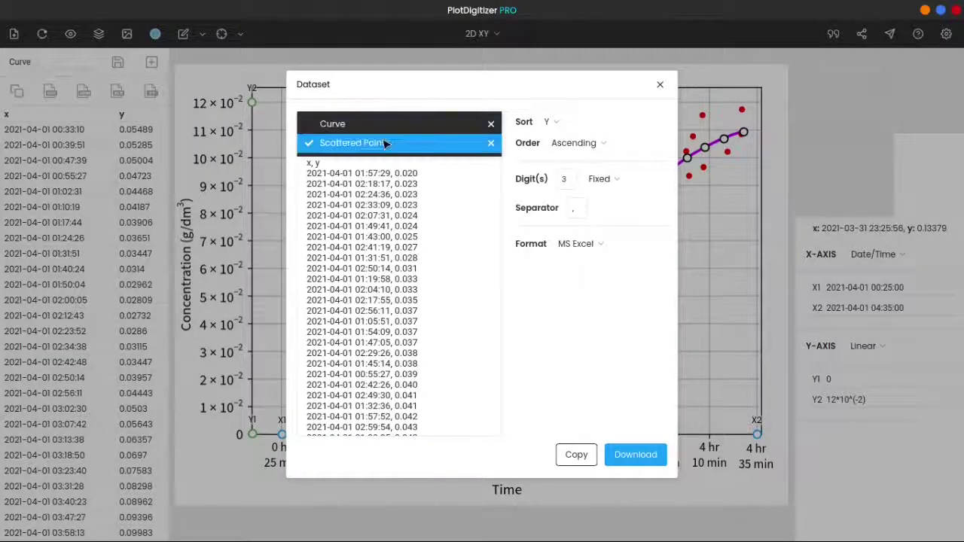
{"action": "left_click", "coordinate": [661, 86]}
- Close the Dataset export window to return to the digitized chart
{"action": "left_click", "coordinate": [661, 86]}
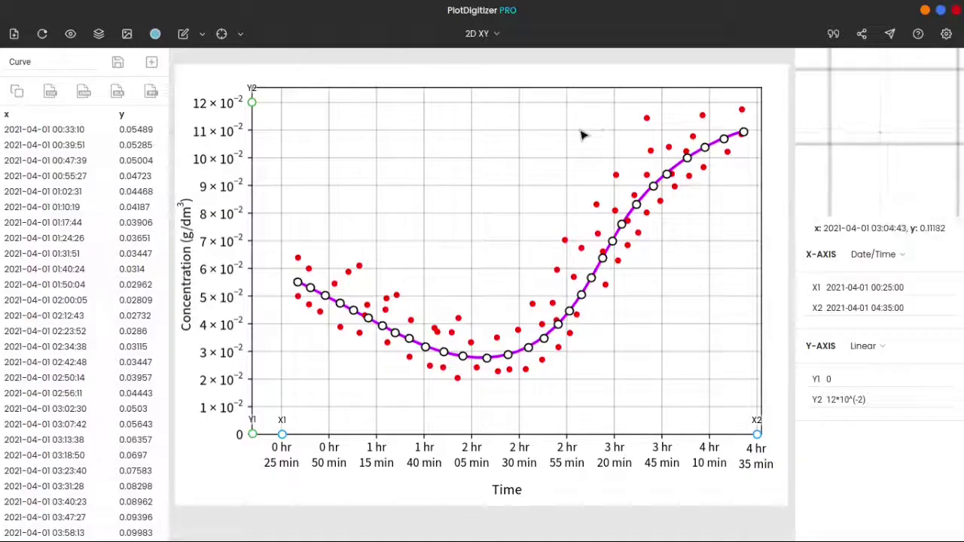
- Add a cluster of six stray points above the curve's dip
{"action": "left_click", "coordinate": [420, 152]}
{"action": "left_click", "coordinate": [403, 158]}
{"action": "left_click", "coordinate": [412, 177]}
{"action": "left_click", "coordinate": [423, 163]}
{"action": "left_click", "coordinate": [427, 175]}
{"action": "left_click", "coordinate": [390, 168]}
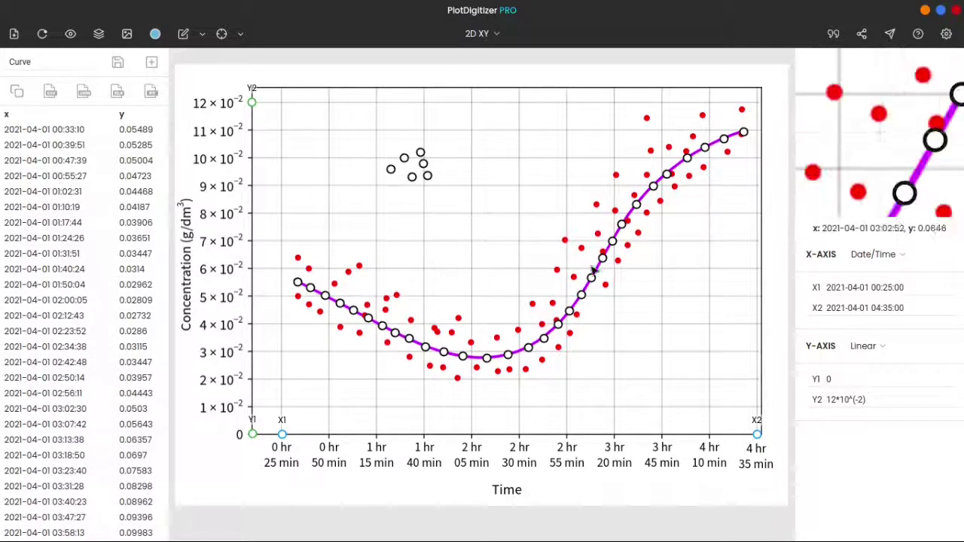
- Add six stray points near the lower right of the plot
{"action": "left_click", "coordinate": [673, 360]}
{"action": "left_click", "coordinate": [668, 362]}
{"action": "left_click", "coordinate": [697, 370]}
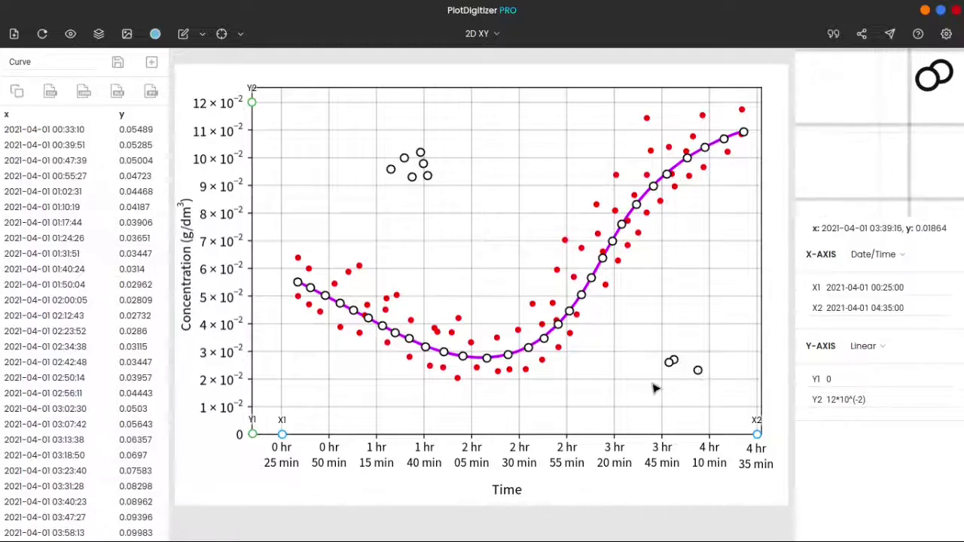
{"action": "left_click", "coordinate": [696, 390]}
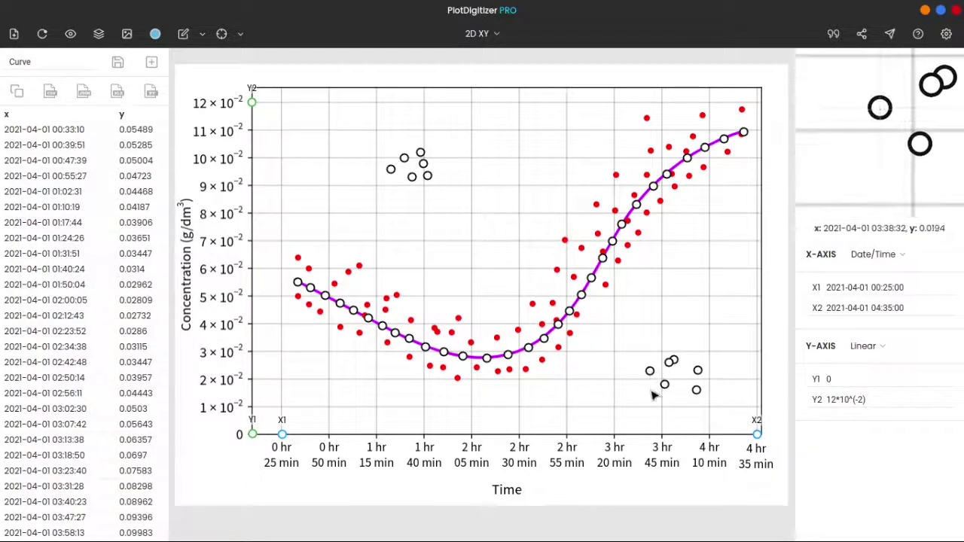
{"action": "left_click", "coordinate": [651, 401]}
{"action": "left_click", "coordinate": [676, 399]}
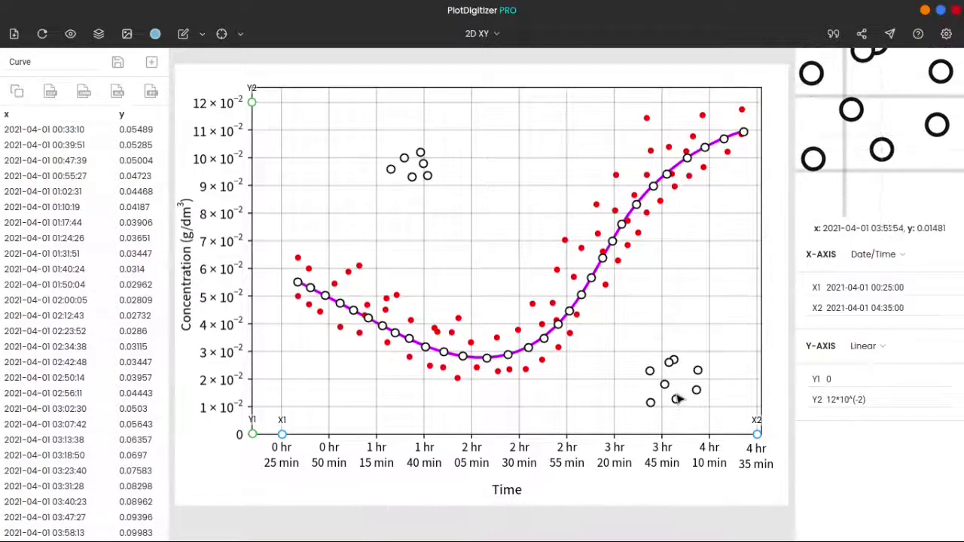
- Delete three lower-right stray points individually, then box-select the remaining ones
{"action": "left_click", "coordinate": [650, 371]}
{"action": "left_click", "coordinate": [674, 365]}
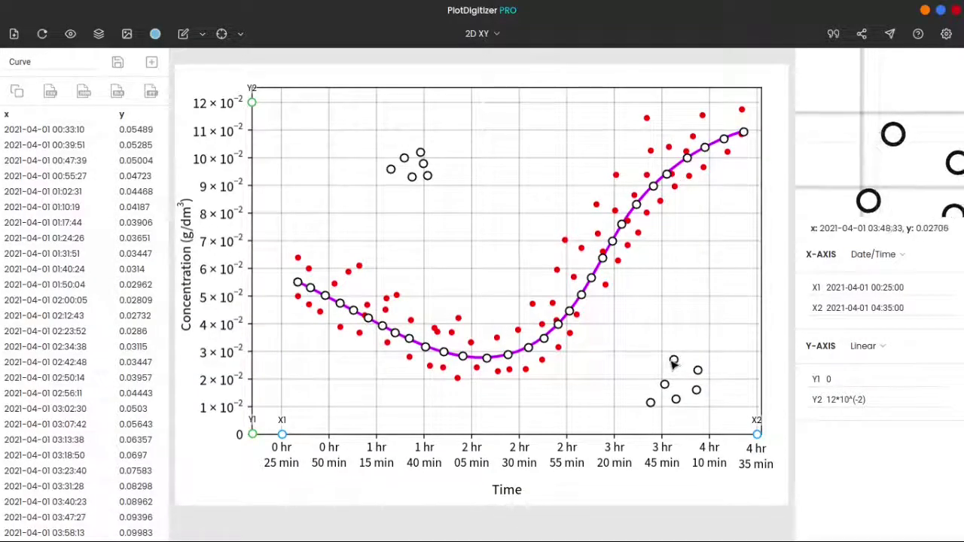
{"action": "left_click", "coordinate": [676, 363]}
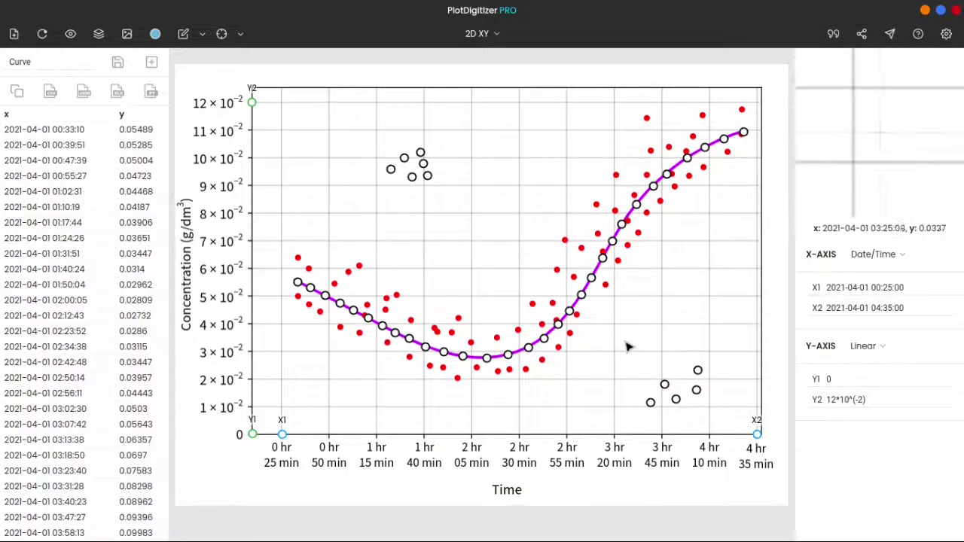
{"action": "left_click_drag", "start_coordinate": [626, 343], "coordinate": [723, 433]}
- Delete the selected lower-right strays, then place six new stray points there
{"action": "key", "text": "Delete"}
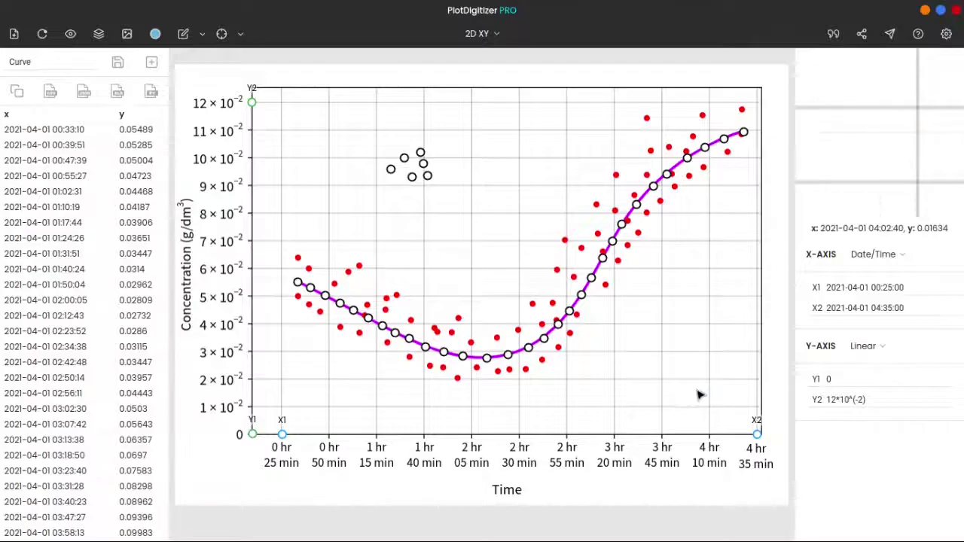
{"action": "left_click", "coordinate": [664, 350]}
{"action": "left_click", "coordinate": [666, 355]}
{"action": "left_click", "coordinate": [626, 361]}
{"action": "left_click", "coordinate": [646, 366]}
{"action": "left_click", "coordinate": [622, 391]}
{"action": "left_click", "coordinate": [658, 387]}
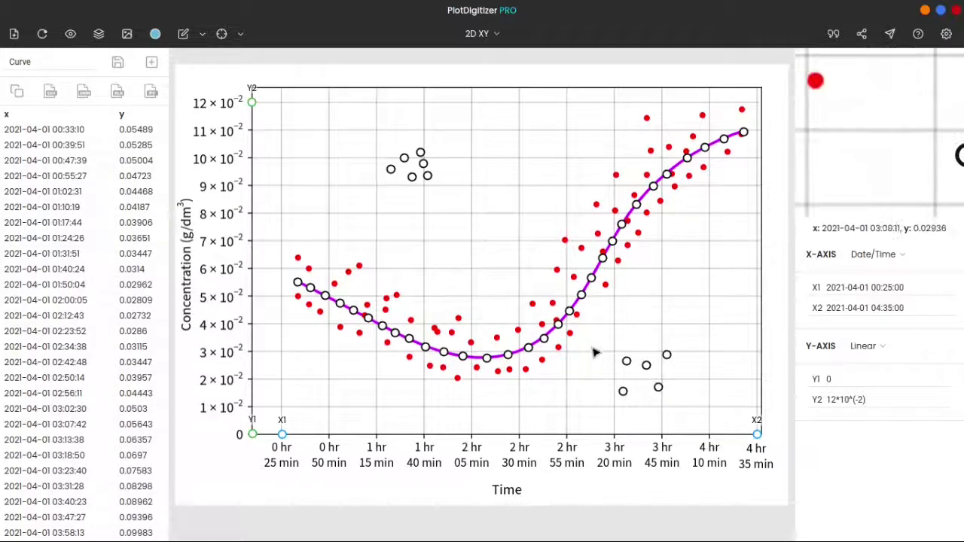
- Box-select the lower-right and upper stray clusters together and delete them
{"action": "left_click_drag", "start_coordinate": [587, 332], "coordinate": [706, 422]}
{"action": "left_click_drag", "start_coordinate": [366, 133], "coordinate": [462, 208]}
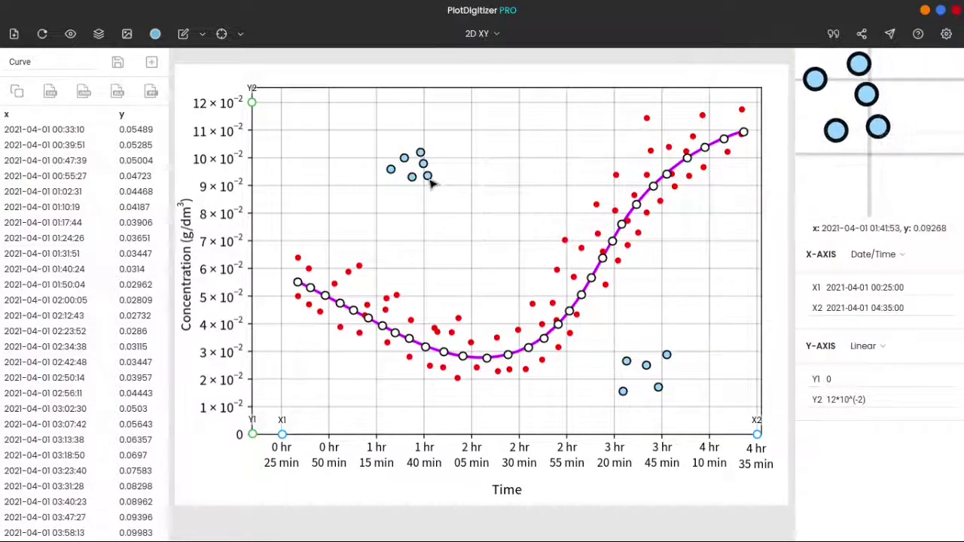
{"action": "key", "text": "Delete"}
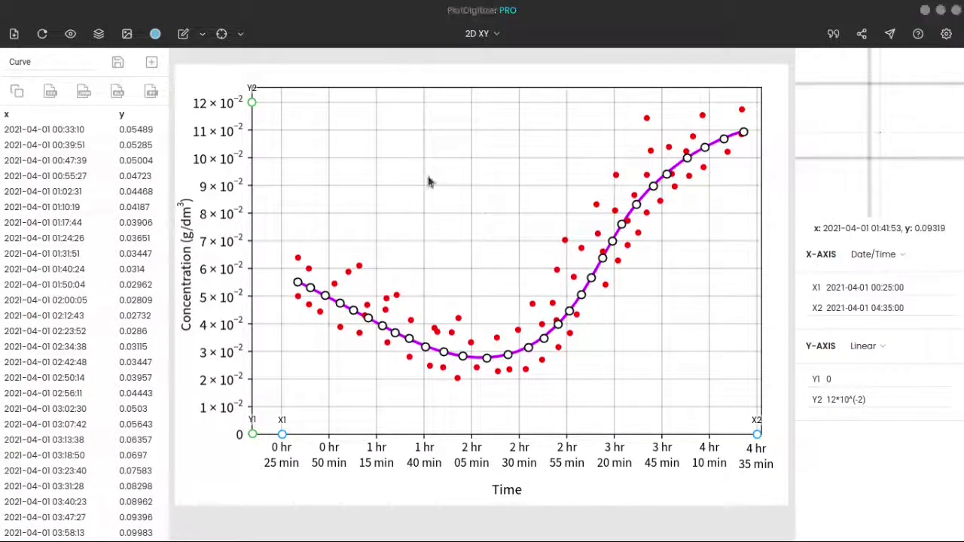